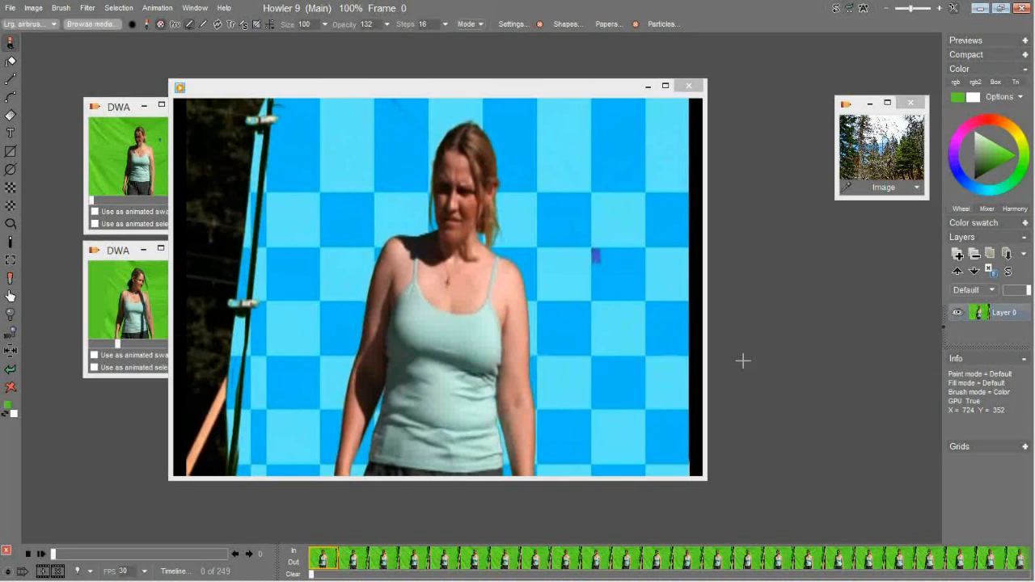
Review the MotionTracking_b clip in the media player, pause it and close the player
mouse_move(639, 413)
mouse_move(333, 465)
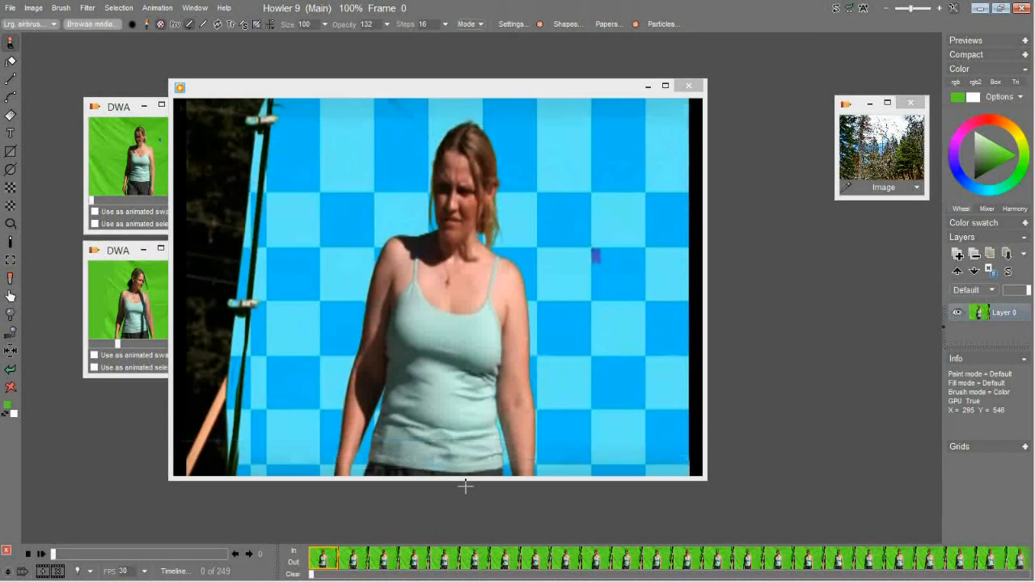
left_click(437, 460)
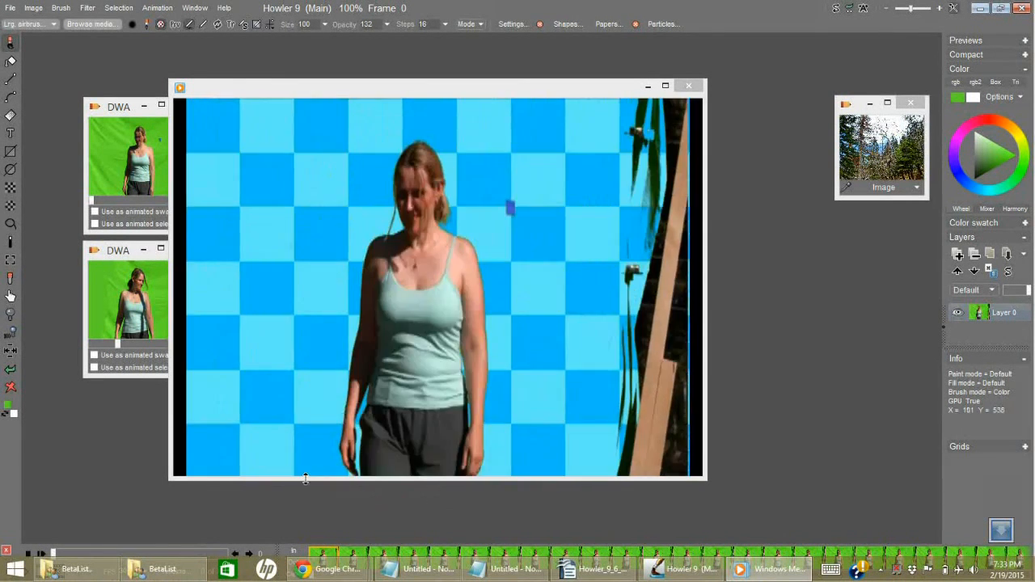
mouse_move(266, 451)
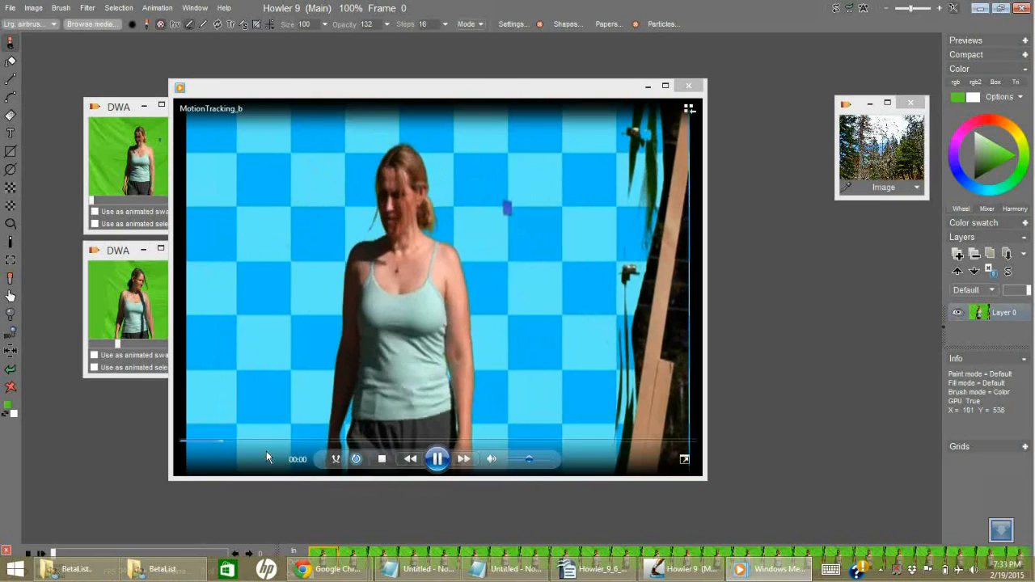
left_click(436, 465)
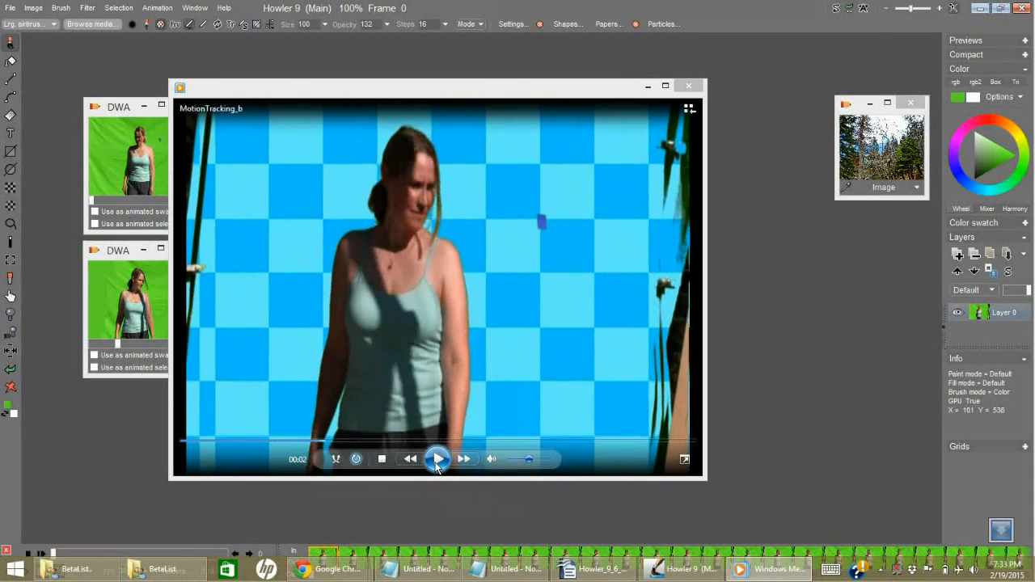
left_click(688, 86)
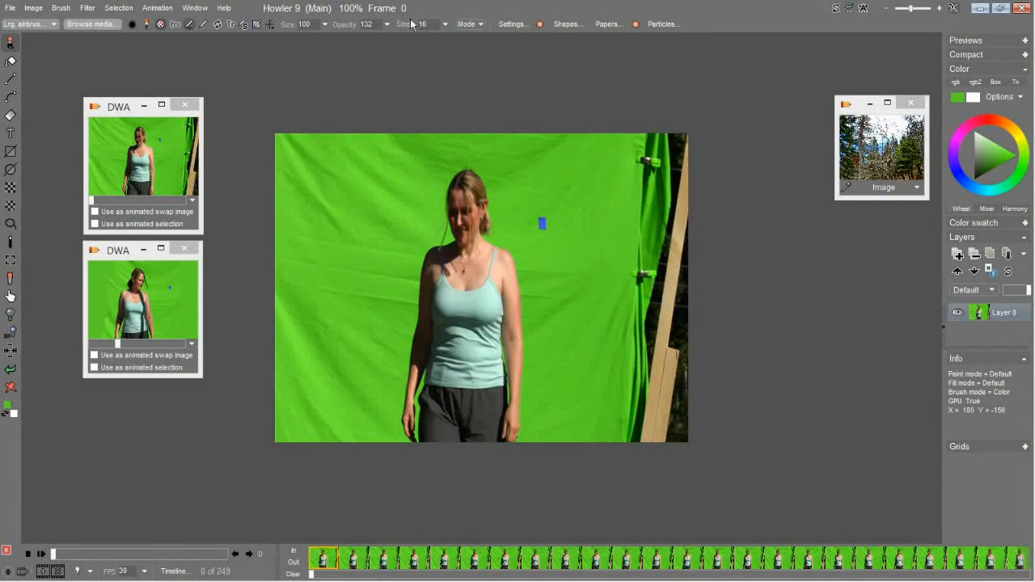
Mask the clutter beside the green screen's right edge with a filled green rectangle and check it on different animation frames
left_click(15, 156)
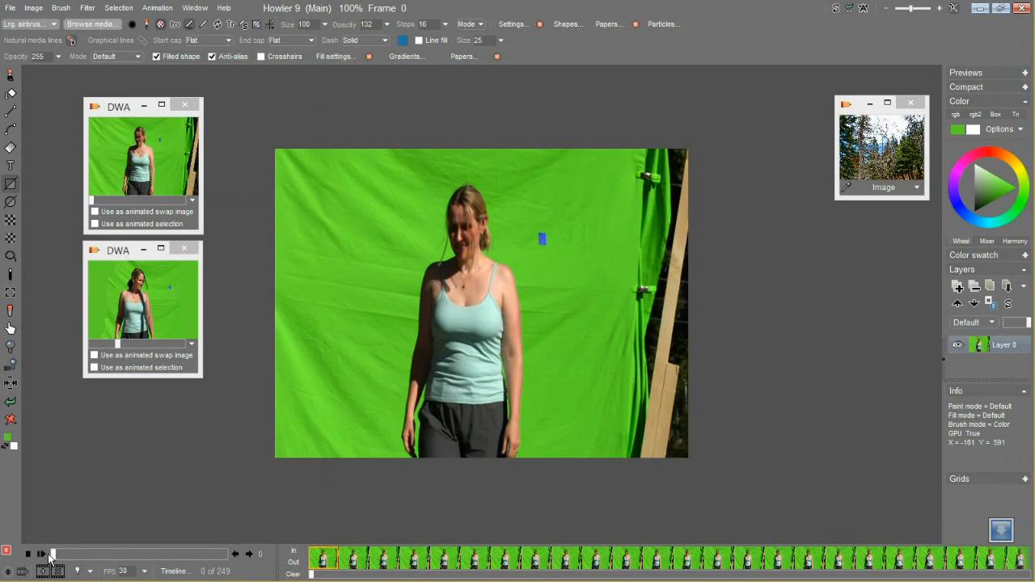
left_click_drag(628, 146, 712, 465)
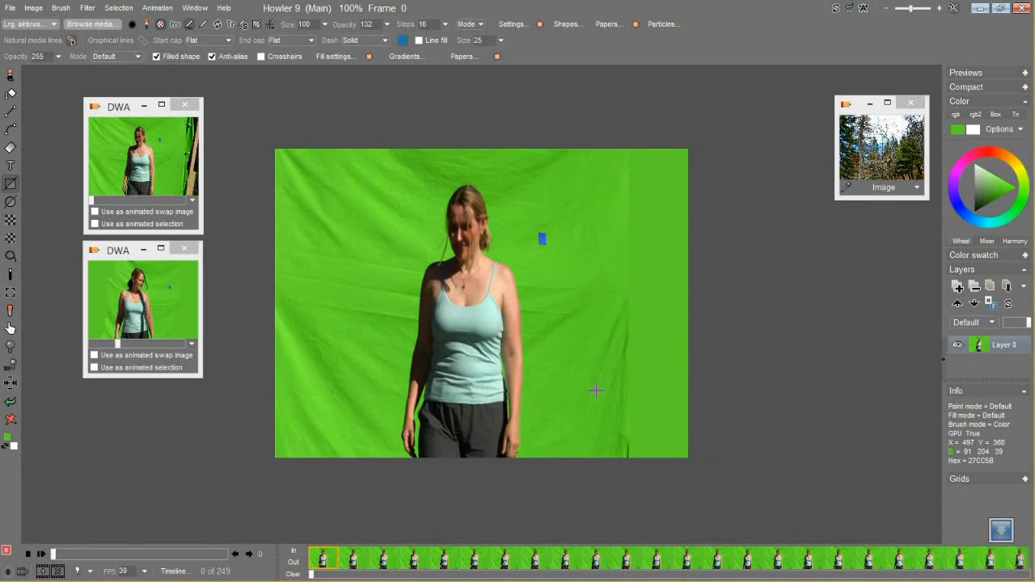
left_click_drag(79, 556, 179, 563)
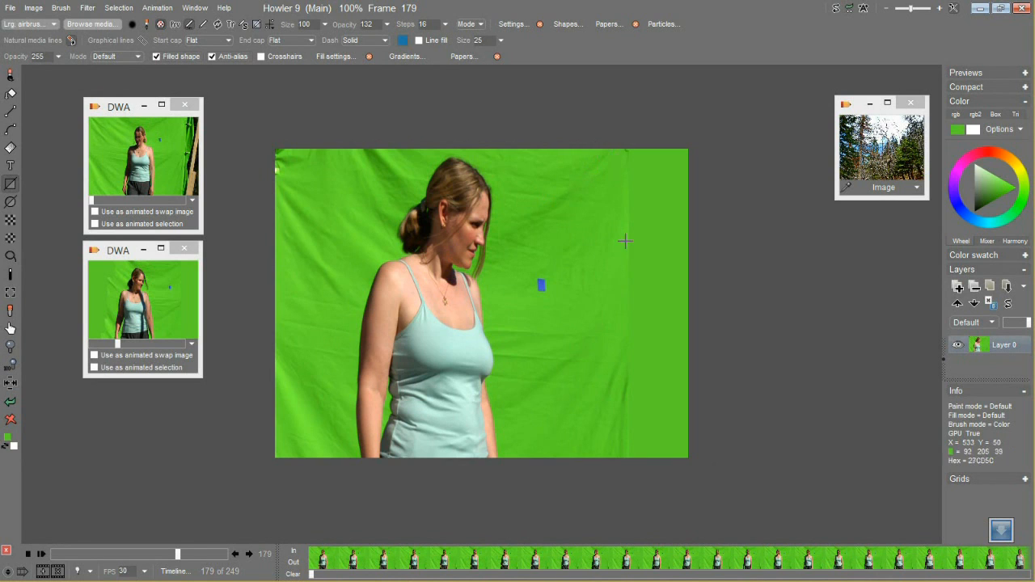
key("space")
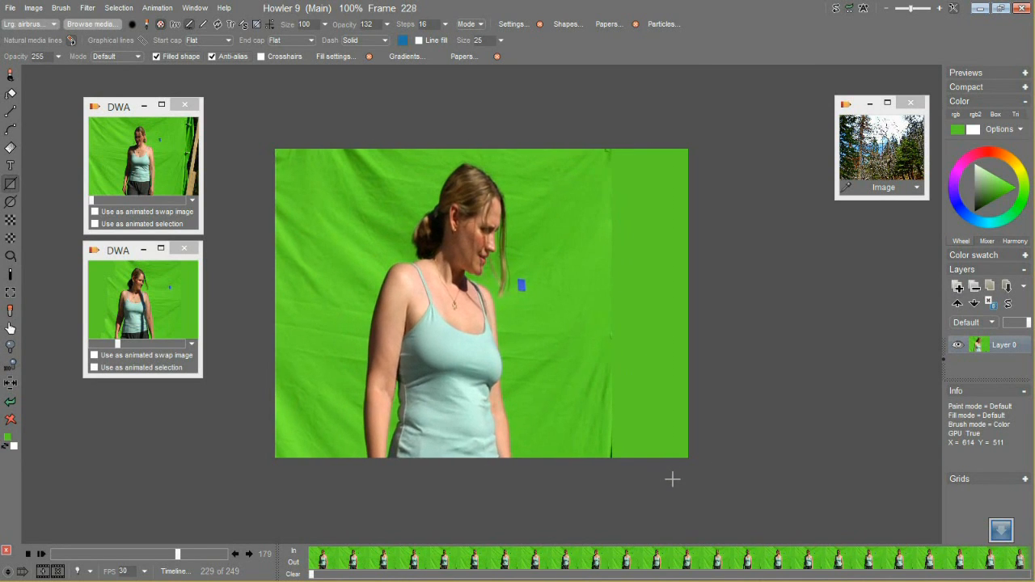
key("space")
left_click_drag(177, 557, 186, 557)
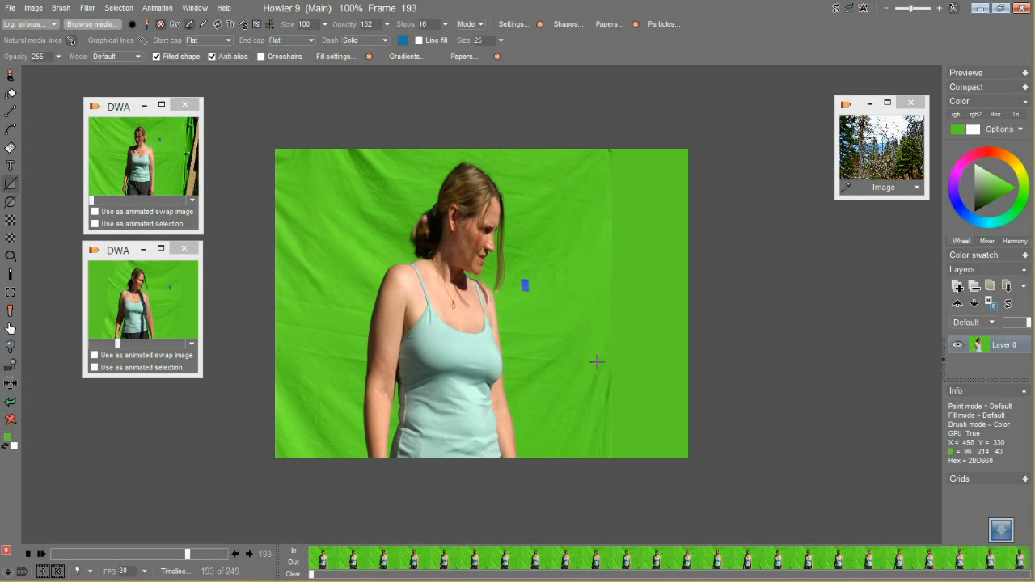
key("space")
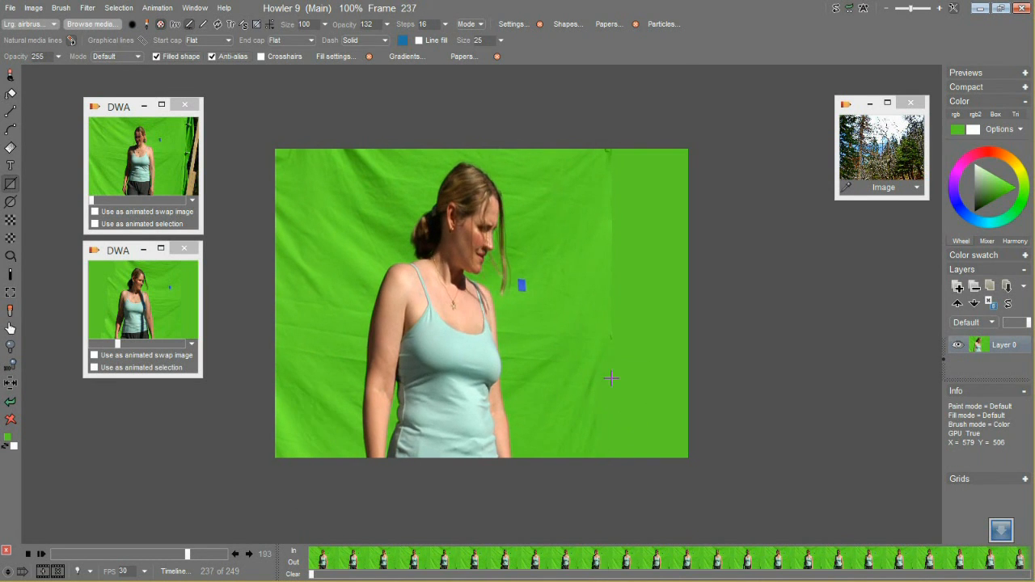
key("space")
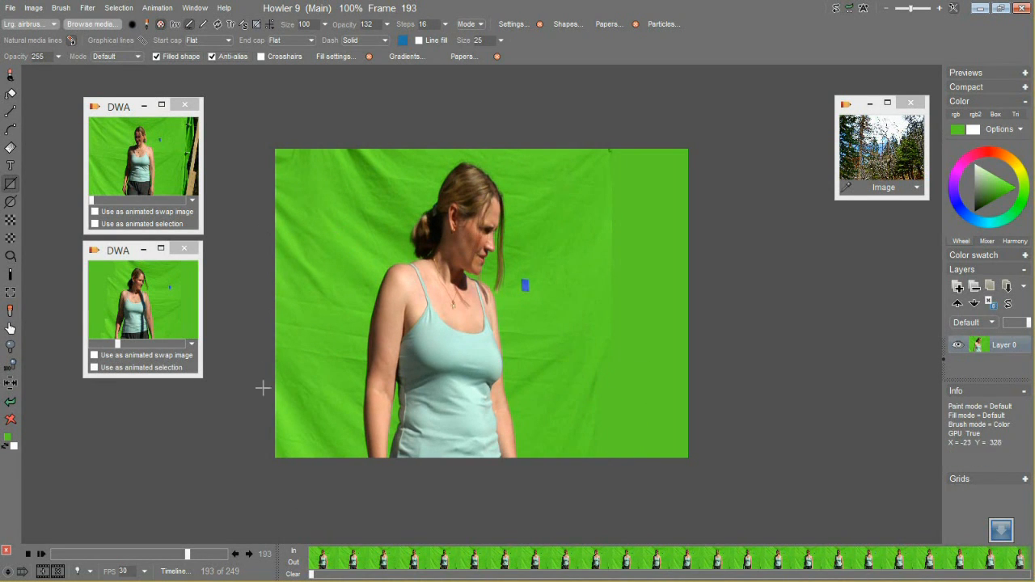
Restore the lower stored animation in place of the current one and review its masked backdrop through to frame 170
left_click(158, 318)
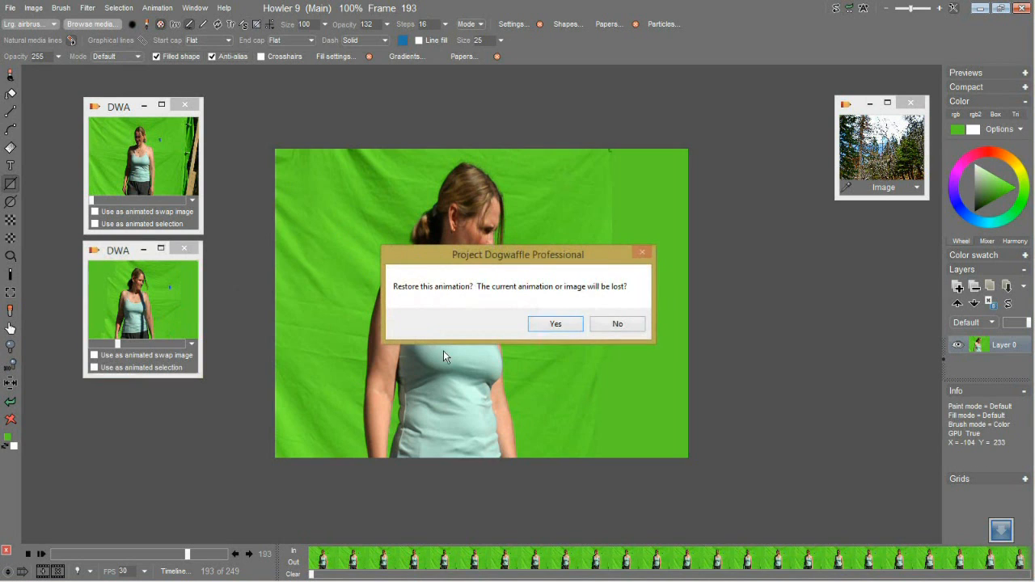
left_click(547, 329)
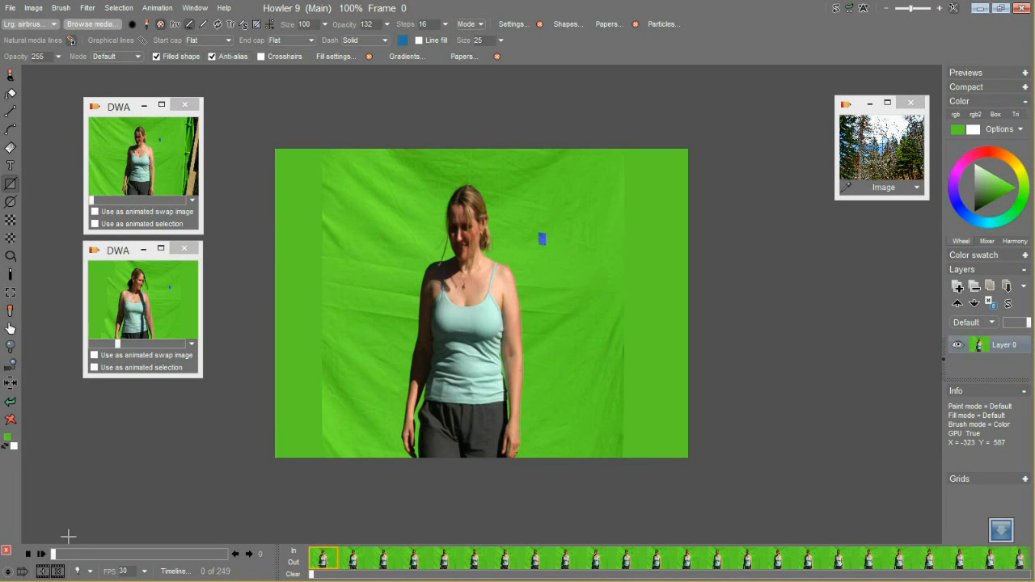
left_click_drag(68, 555, 109, 552)
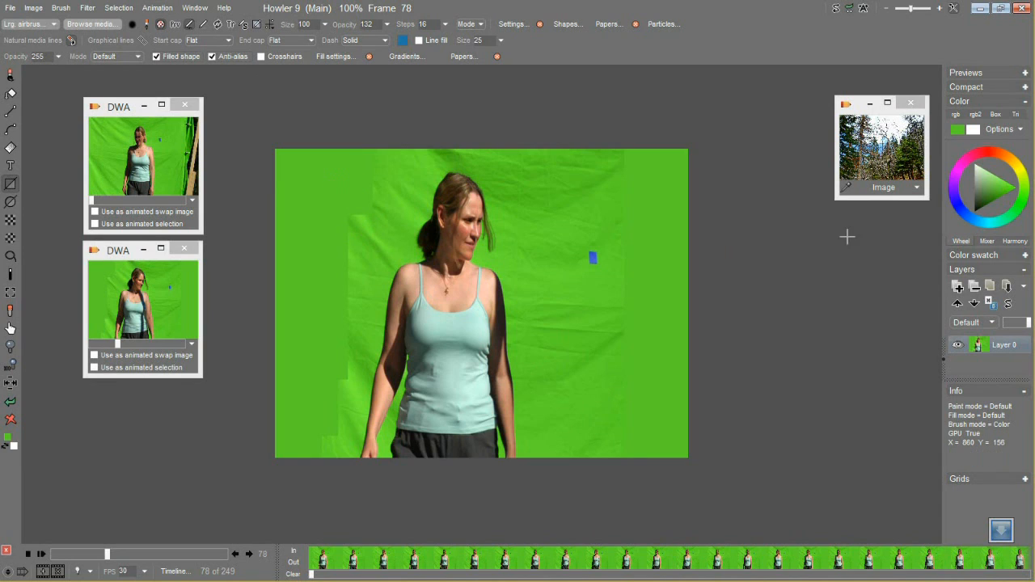
left_click_drag(854, 115, 756, 125)
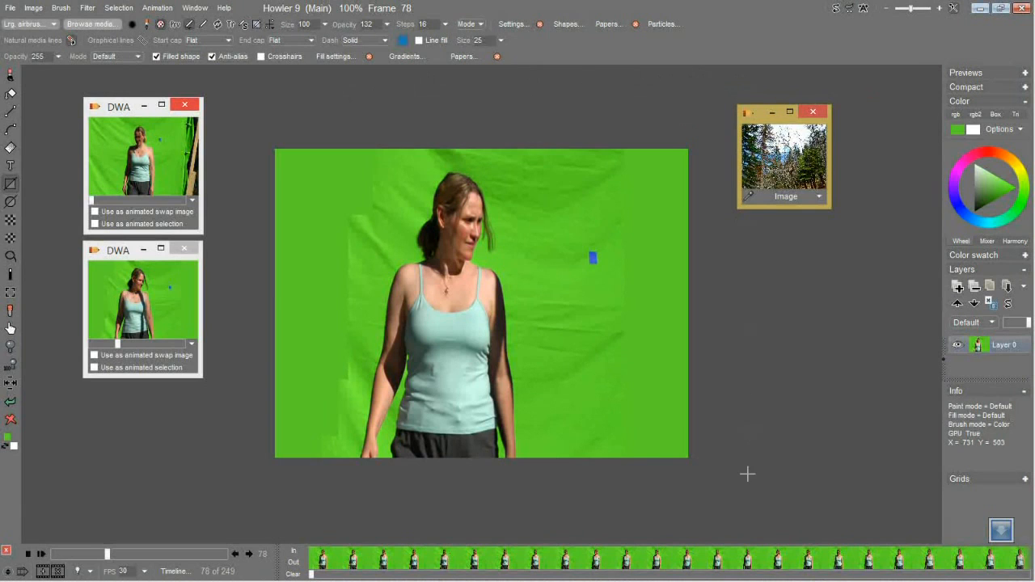
left_click(121, 554)
left_click_drag(121, 555, 171, 553)
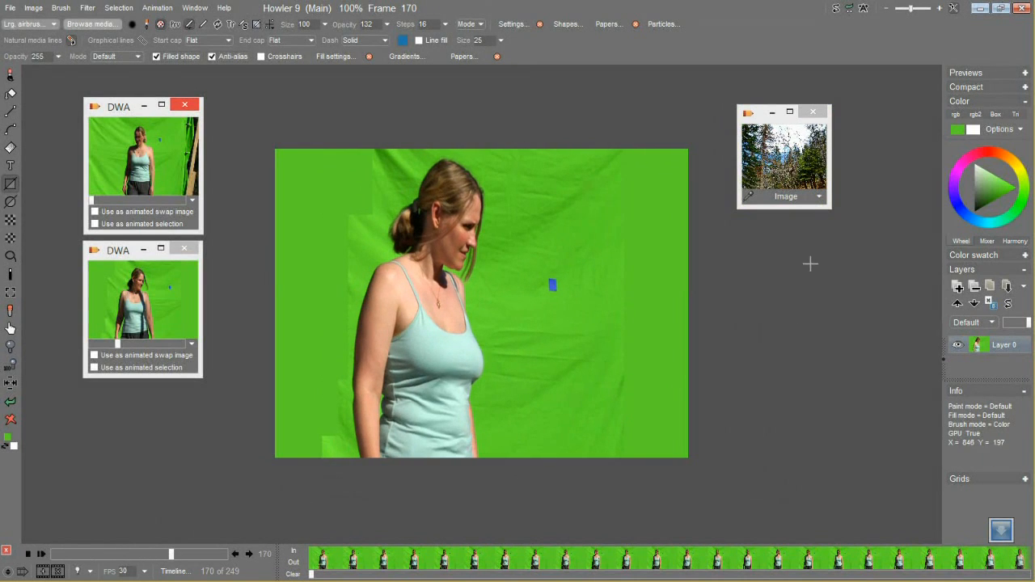
Use the stored forest image as the brush and activate the painting tool to preview it over the frame
left_click(818, 197)
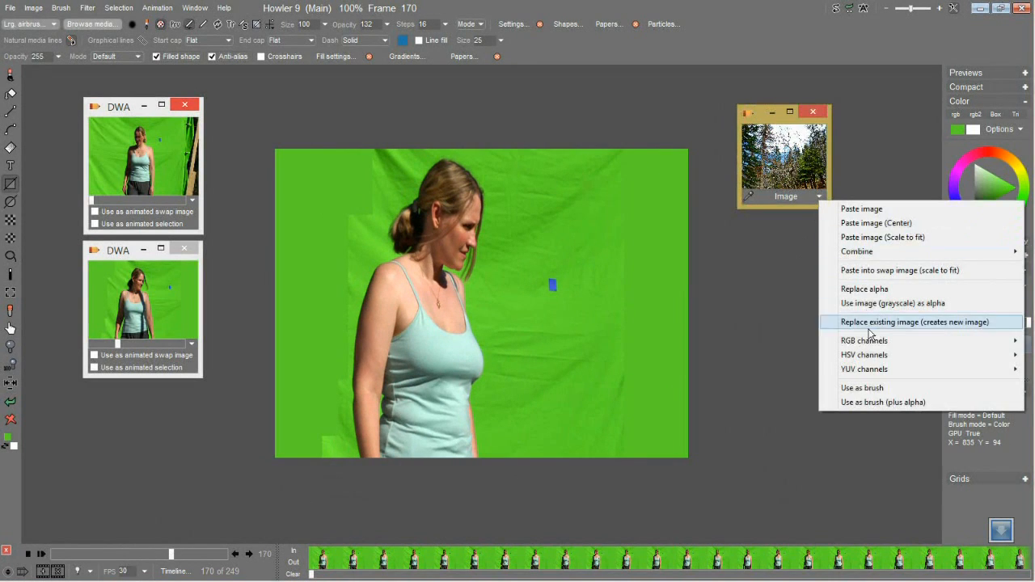
left_click(895, 394)
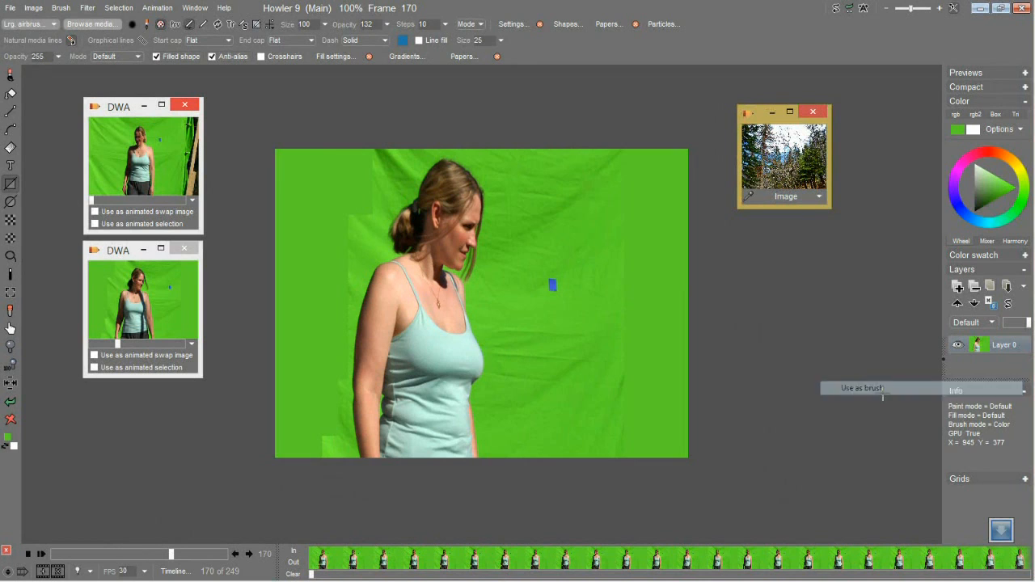
left_click(185, 27)
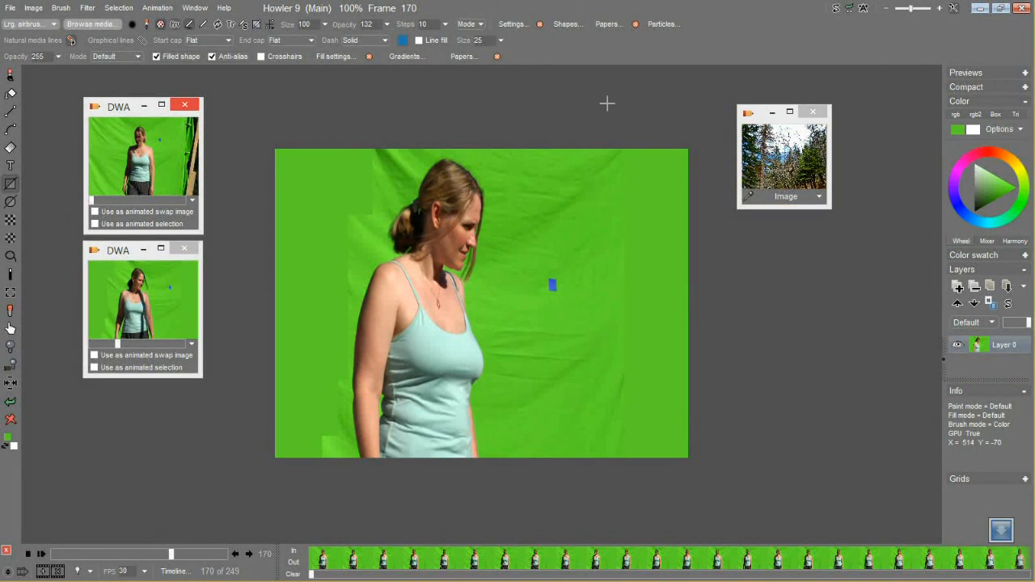
left_click(11, 74)
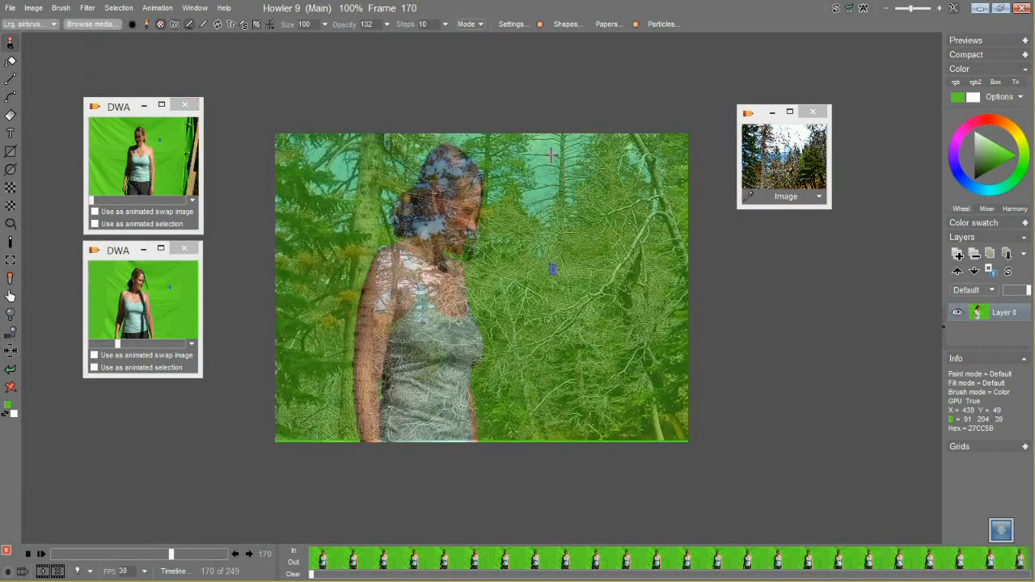
left_click(175, 23)
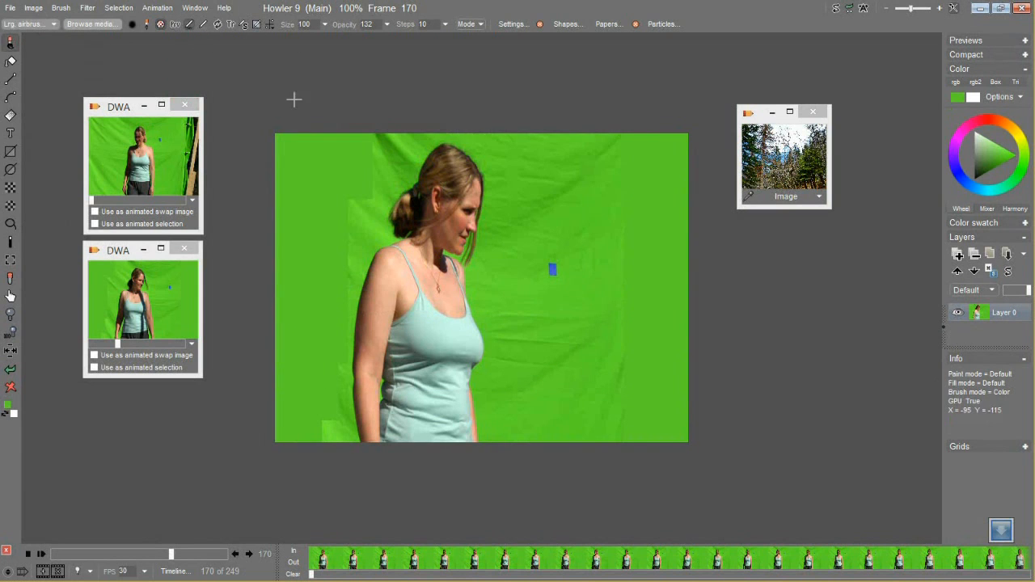
Open the Brush keyframer for the forest brush and place its window clear of the blue marker
left_click(167, 10)
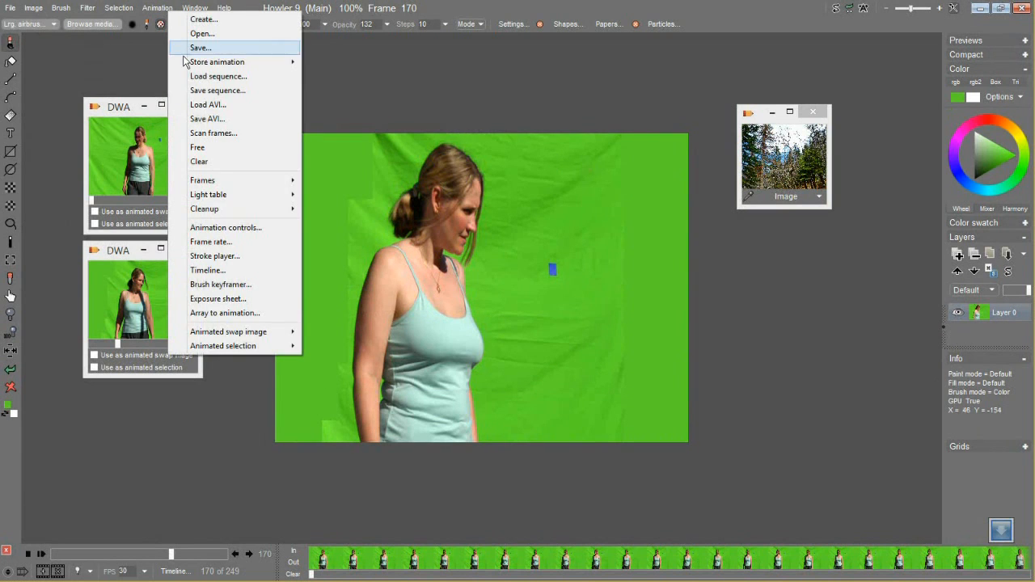
left_click(220, 285)
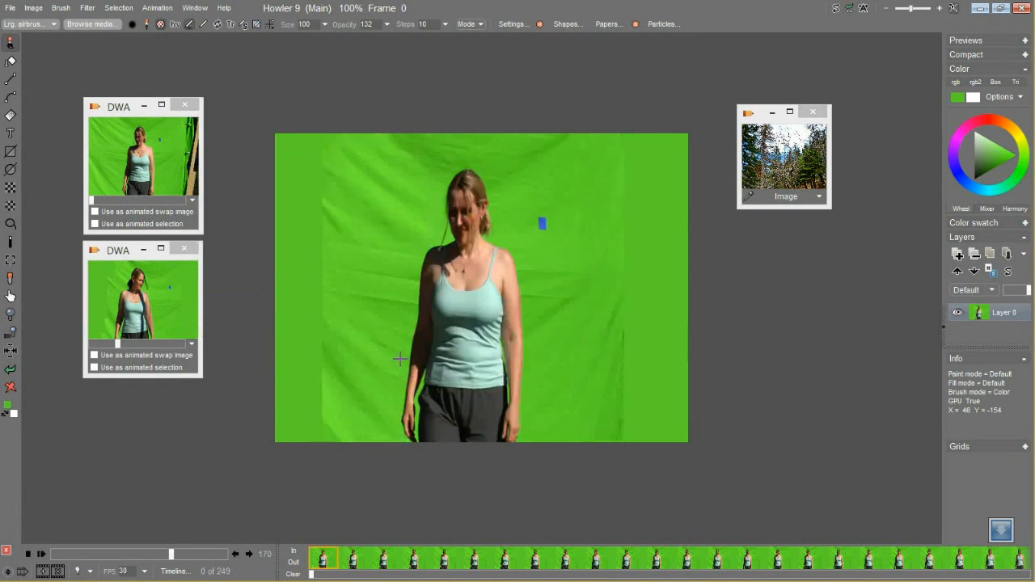
mouse_move(522, 165)
left_mouse_down()
mouse_move(631, 209)
mouse_move(713, 204)
left_mouse_up()
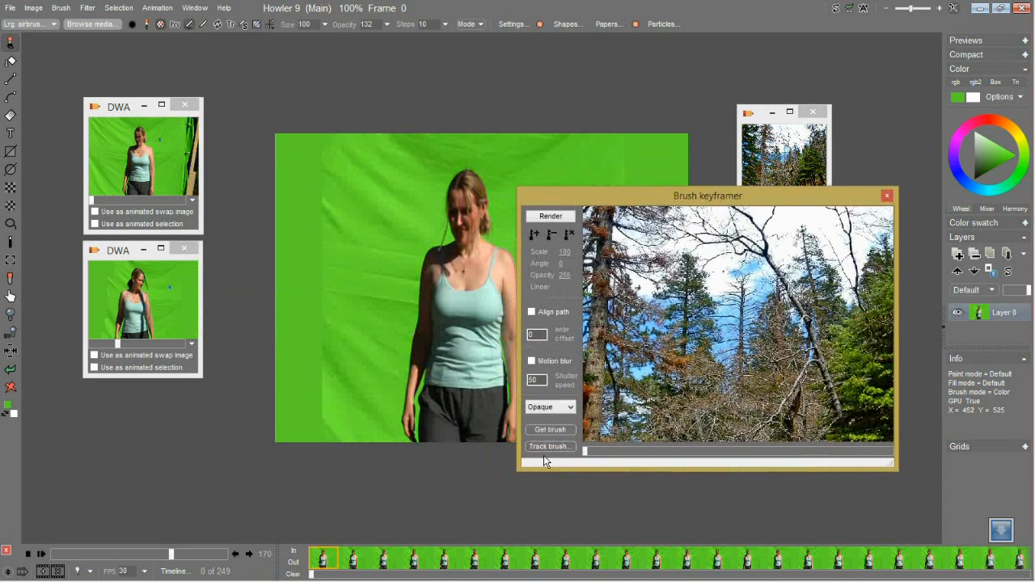
mouse_move(717, 198)
left_mouse_down()
mouse_move(784, 223)
mouse_move(779, 237)
left_mouse_up()
Scale the forest brush to 86 and reposition it to cover the frame, finishing with its opacity at 255
mouse_move(811, 358)
left_mouse_down()
mouse_move(751, 353)
mouse_move(828, 371)
left_mouse_up()
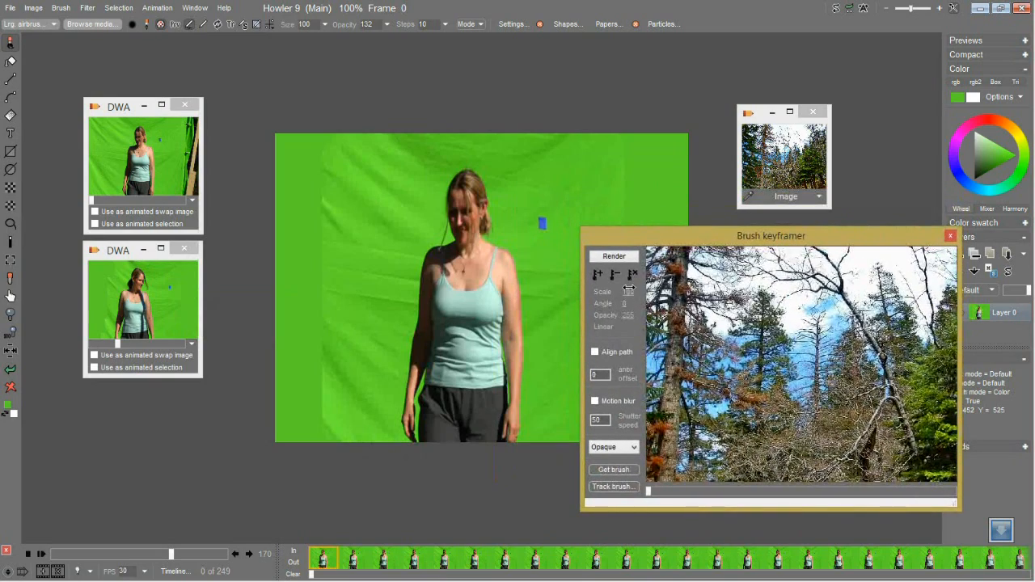
mouse_move(631, 294)
left_mouse_down()
mouse_move(616, 296)
mouse_move(637, 315)
left_mouse_up()
mouse_move(812, 376)
left_mouse_down()
mouse_move(791, 301)
mouse_move(782, 429)
left_mouse_up()
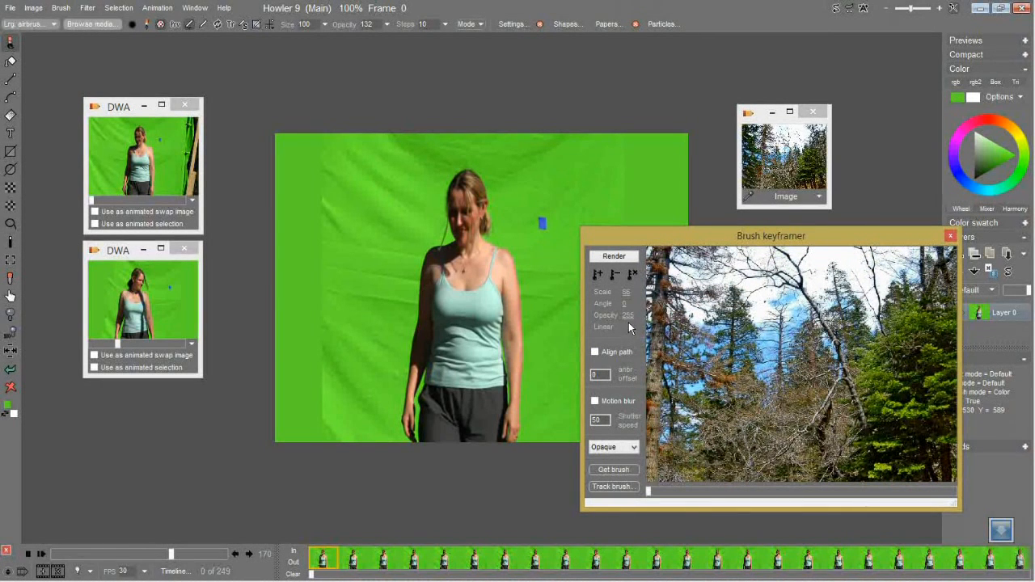
left_click_drag(612, 319, 586, 321)
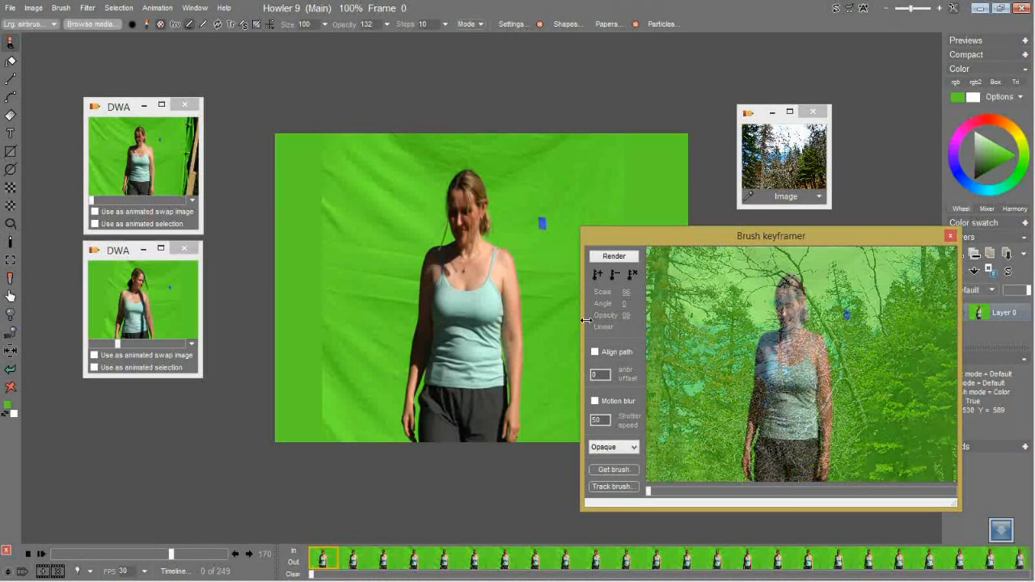
left_click_drag(585, 321, 697, 313)
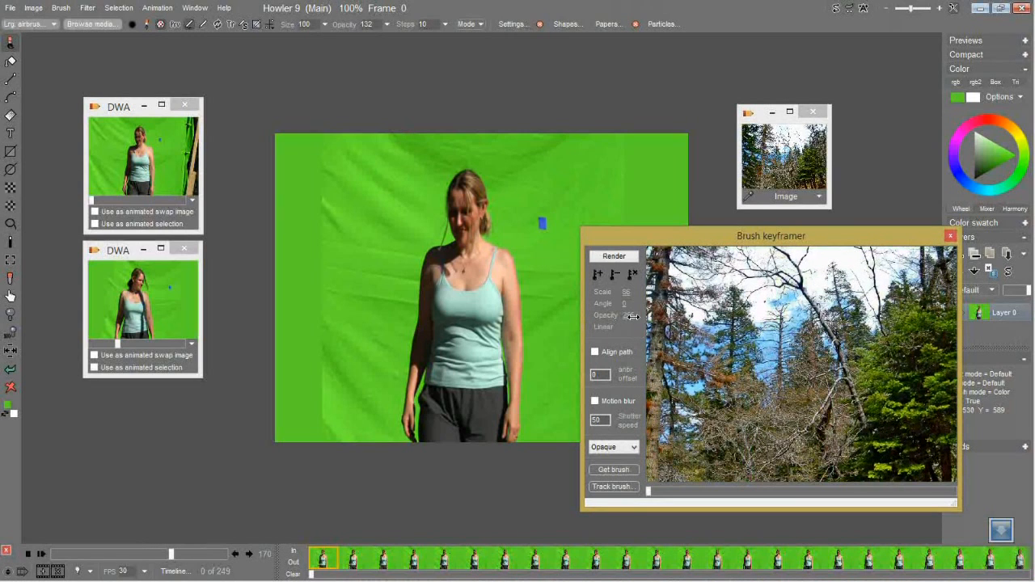
Open the brush motion tracker and specify a track point independent of brush position on the blue marker
left_click(634, 486)
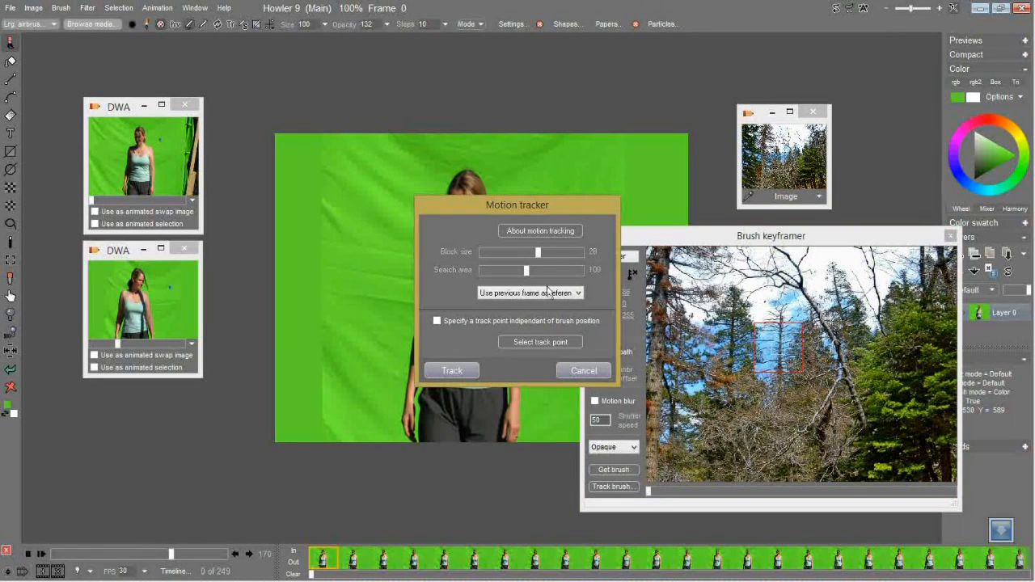
mouse_move(583, 198)
left_mouse_down()
mouse_move(672, 194)
mouse_move(785, 148)
left_mouse_up()
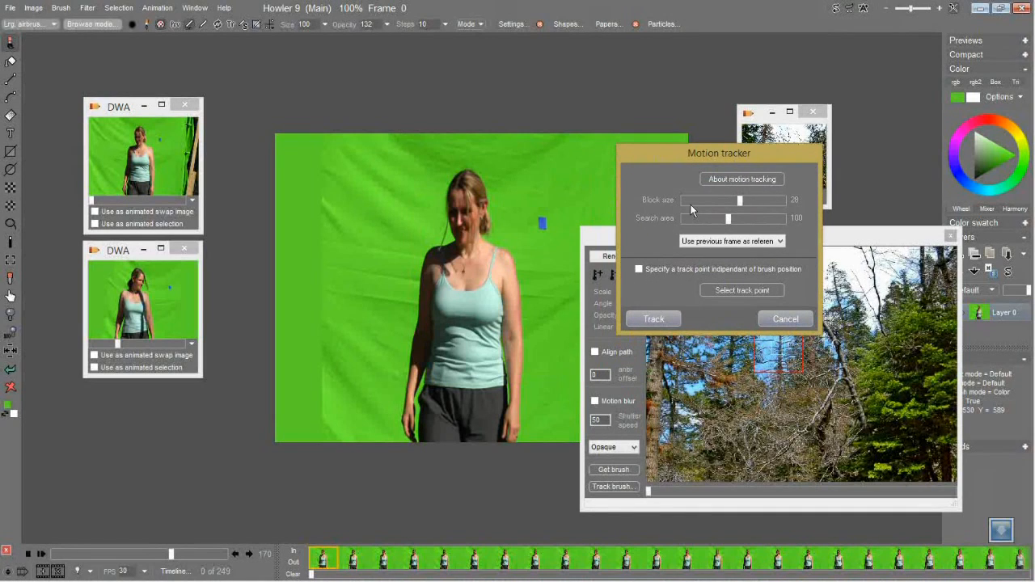
left_click_drag(750, 158, 683, 109)
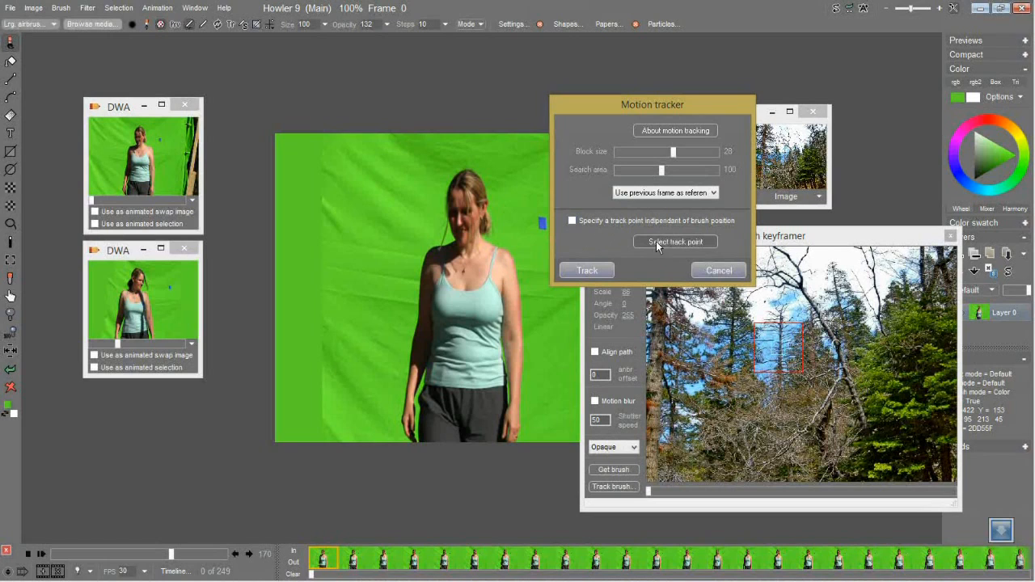
left_click(572, 220)
left_click(659, 243)
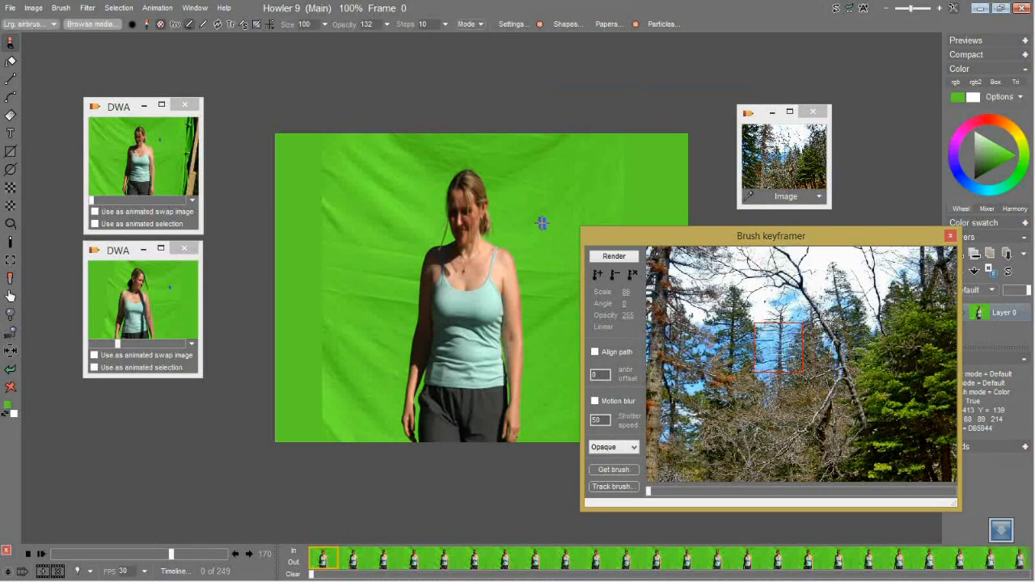
left_click(542, 223)
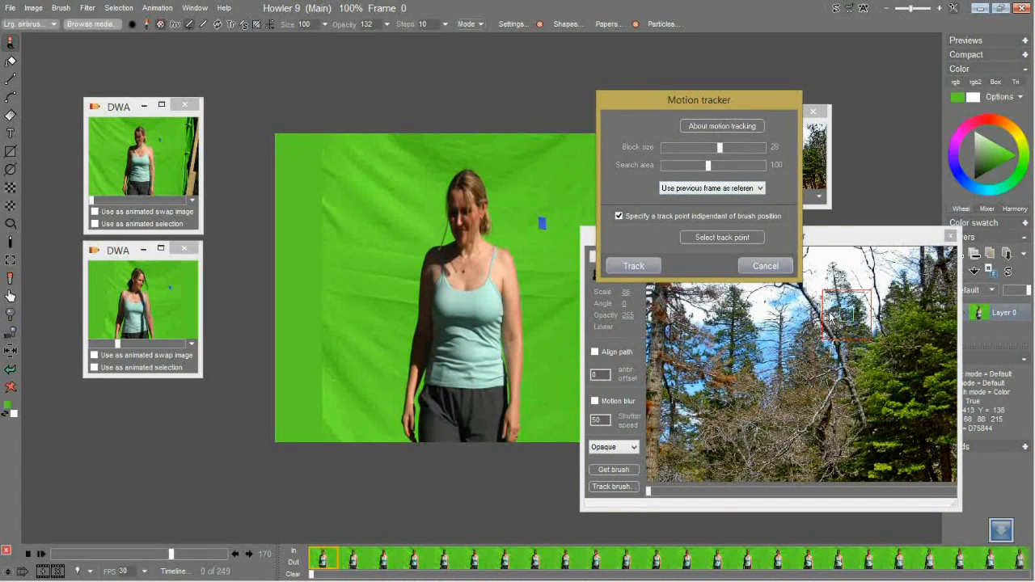
mouse_move(702, 98)
left_mouse_down()
mouse_move(569, 233)
mouse_move(537, 320)
left_mouse_up()
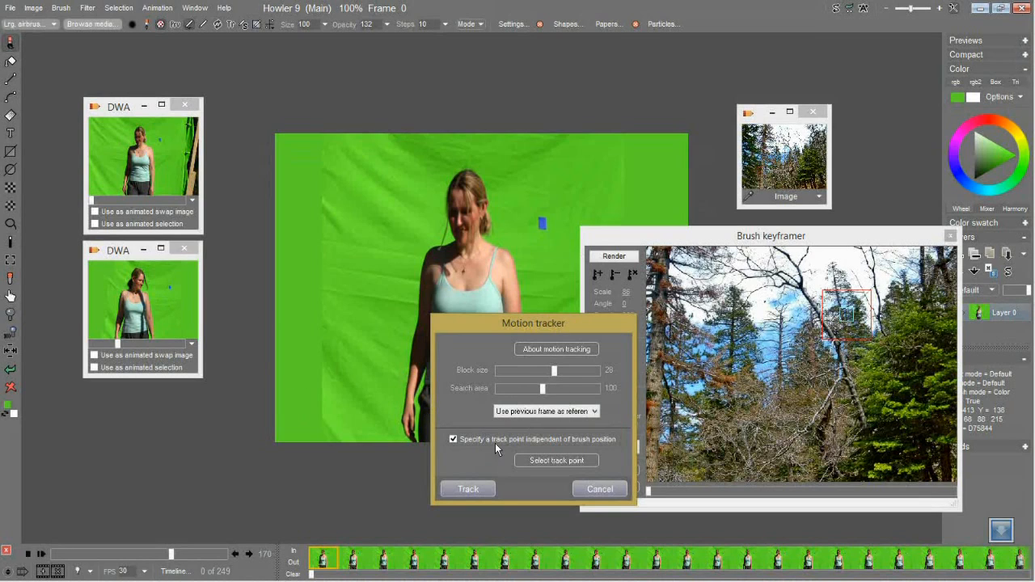
Track the blue marker through the animation and check the forest brush's movement in the keyframer preview
left_click(476, 488)
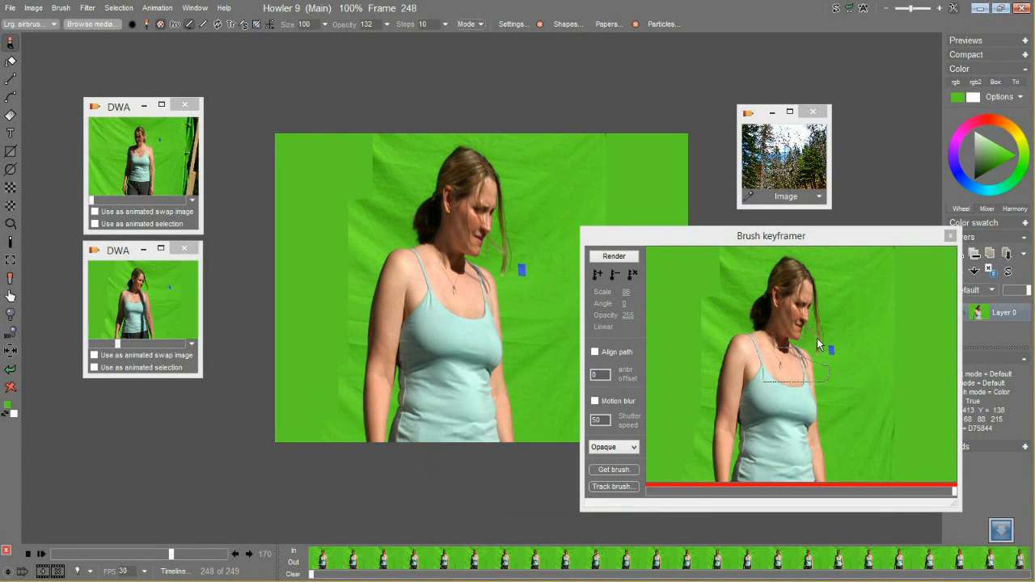
left_click(681, 493)
mouse_move(681, 498)
left_mouse_down()
mouse_move(645, 494)
mouse_move(948, 492)
mouse_move(670, 490)
left_mouse_up()
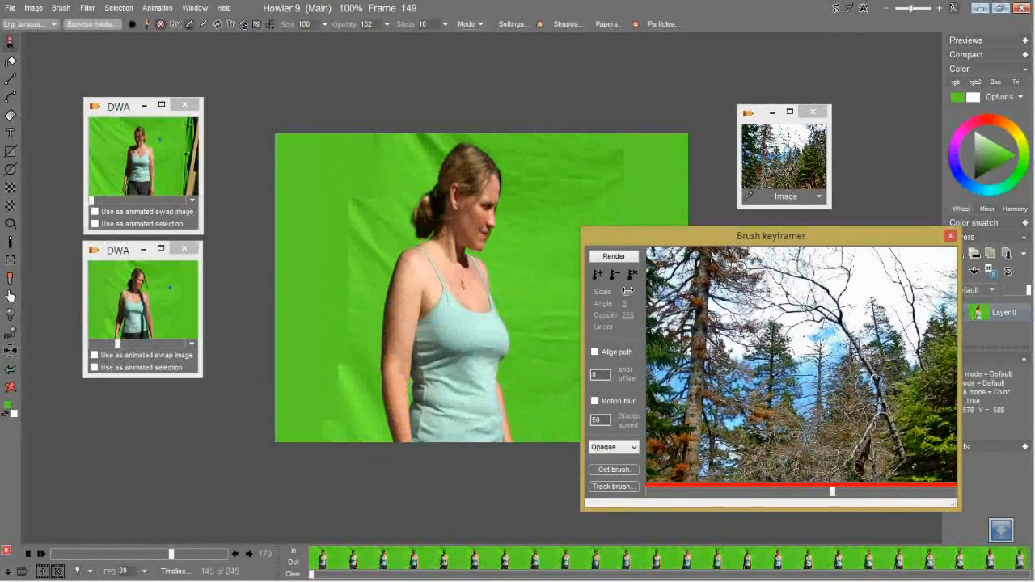
Render the tracked forest brush across all frames, close the Brush keyframer and play back the animation
left_click(614, 256)
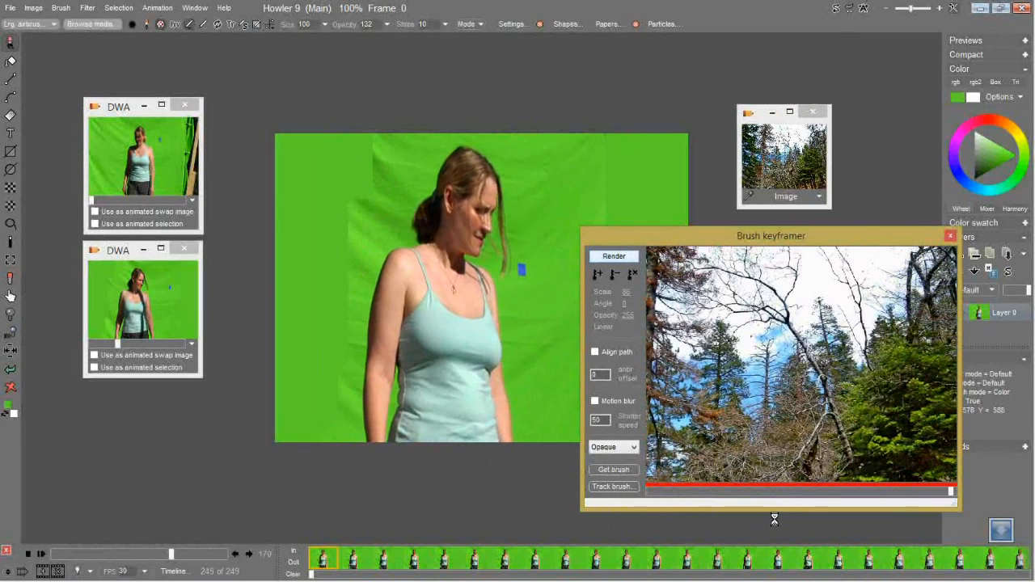
left_click(950, 237)
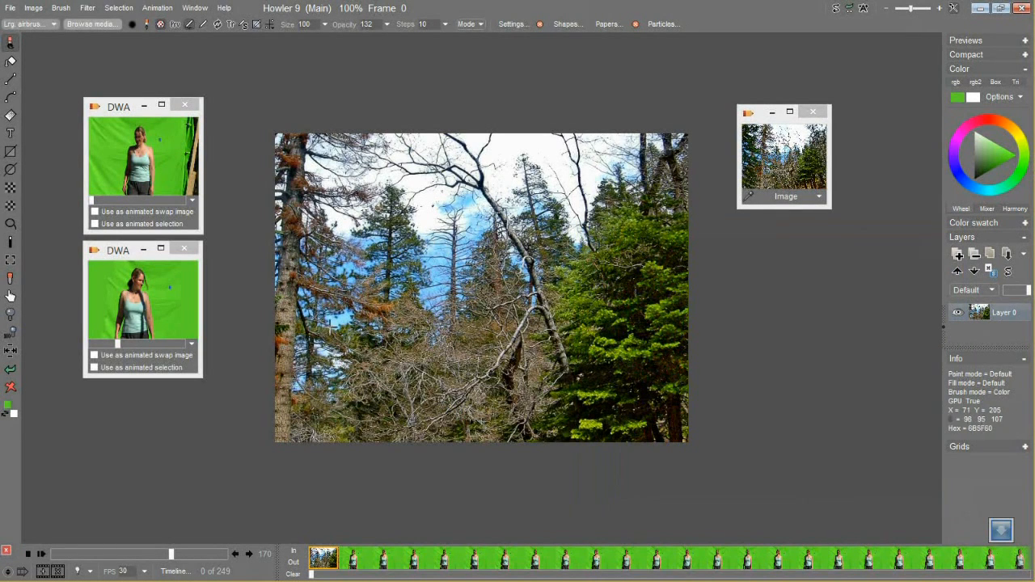
left_click(38, 555)
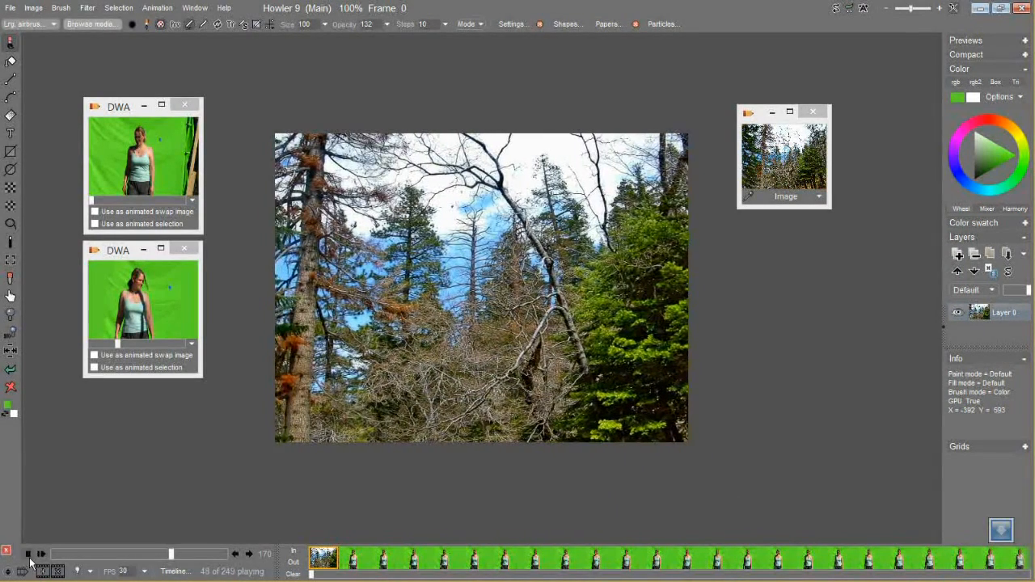
left_click(29, 556)
Store the rendered forest animation to disc and place its thumbnail window below the forest image
left_click(170, 10)
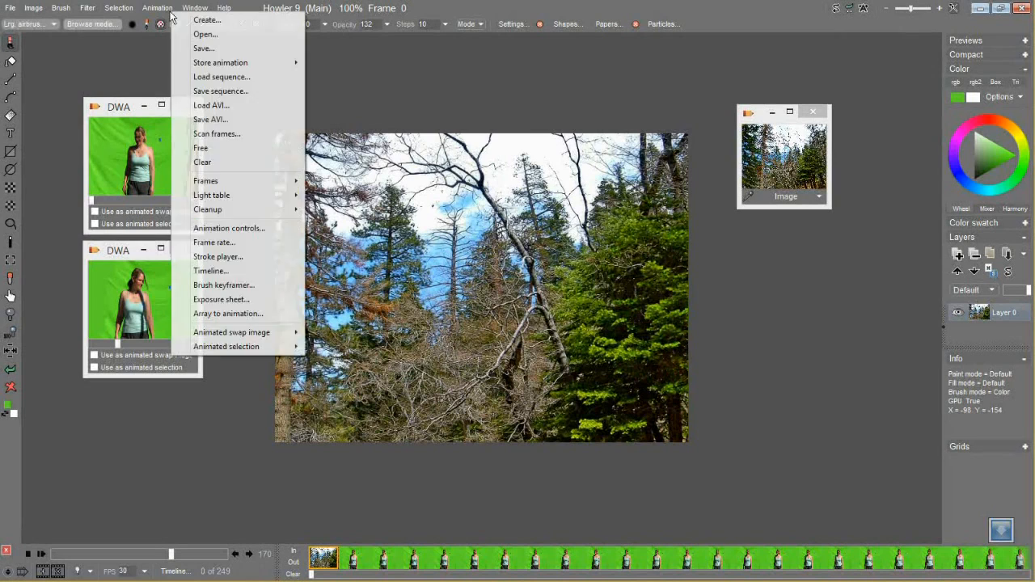
mouse_move(202, 62)
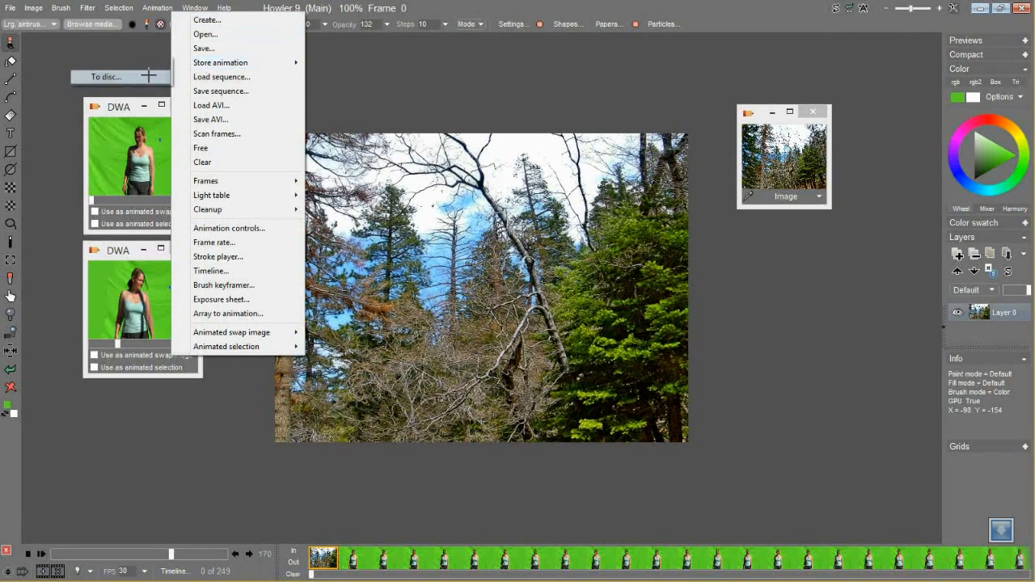
left_click(148, 76)
left_click(186, 165)
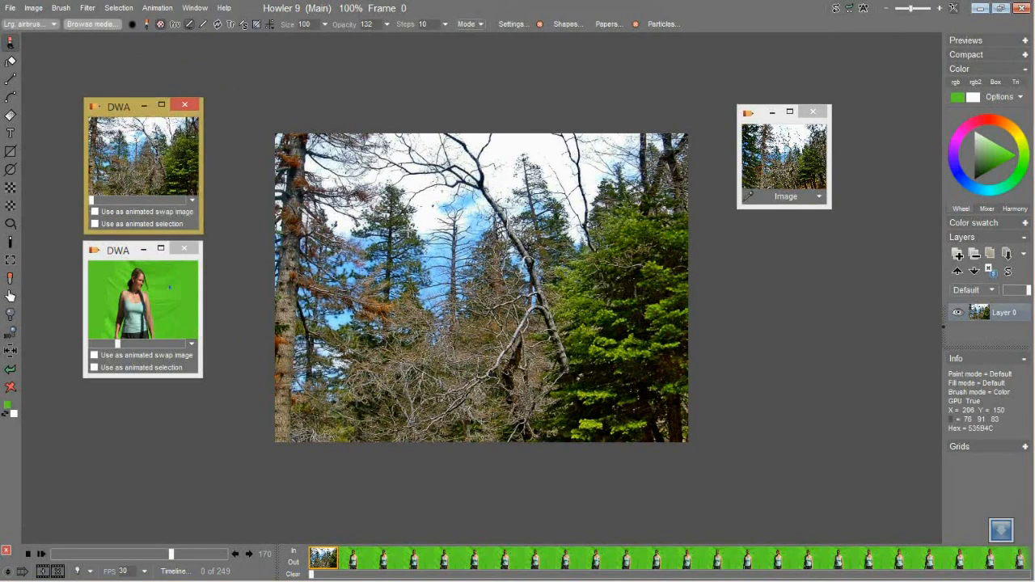
left_click_drag(110, 117, 751, 237)
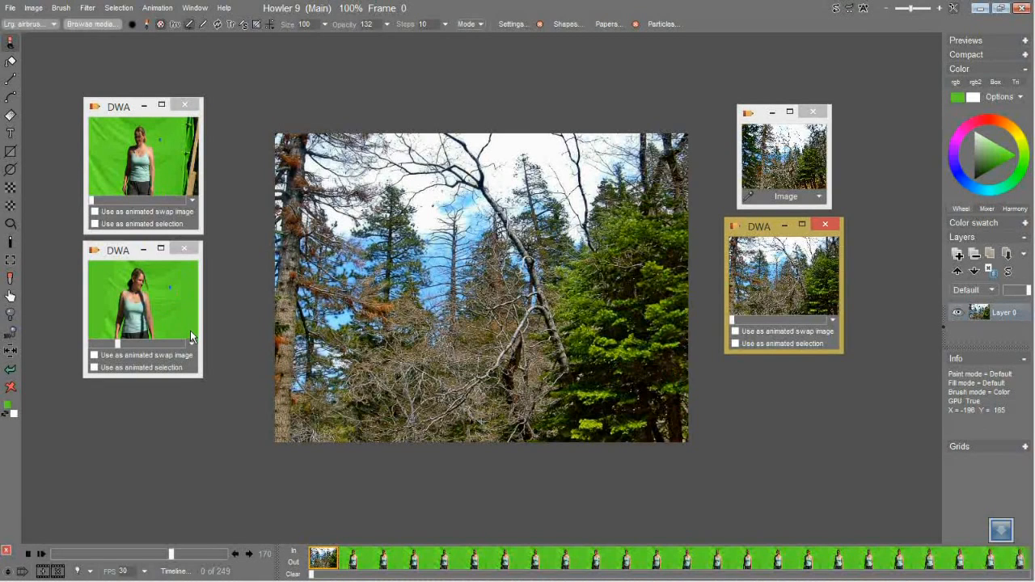
Restore the second stored green-screen animation in place of the current forest animation
left_click(94, 356)
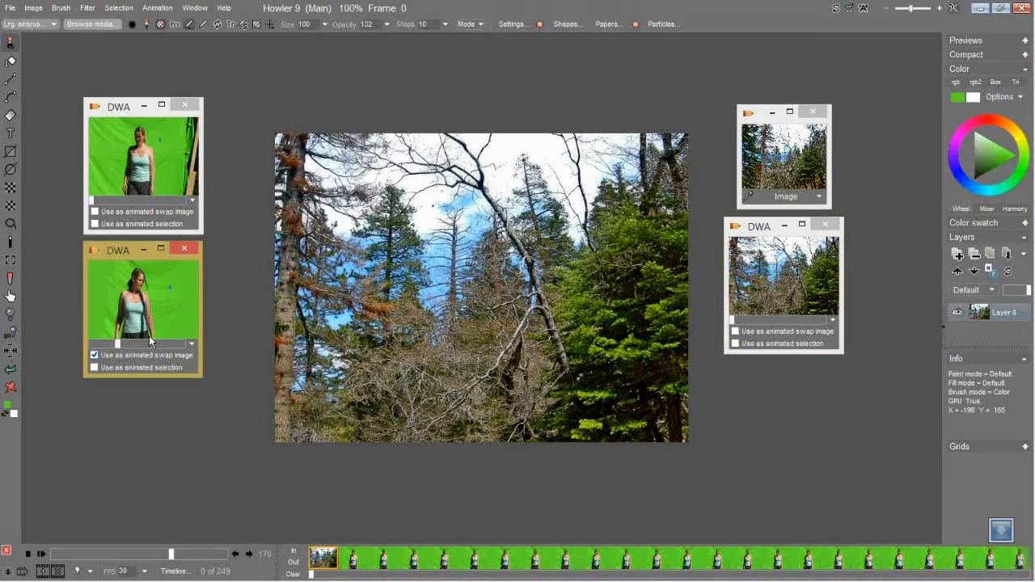
left_click(98, 354)
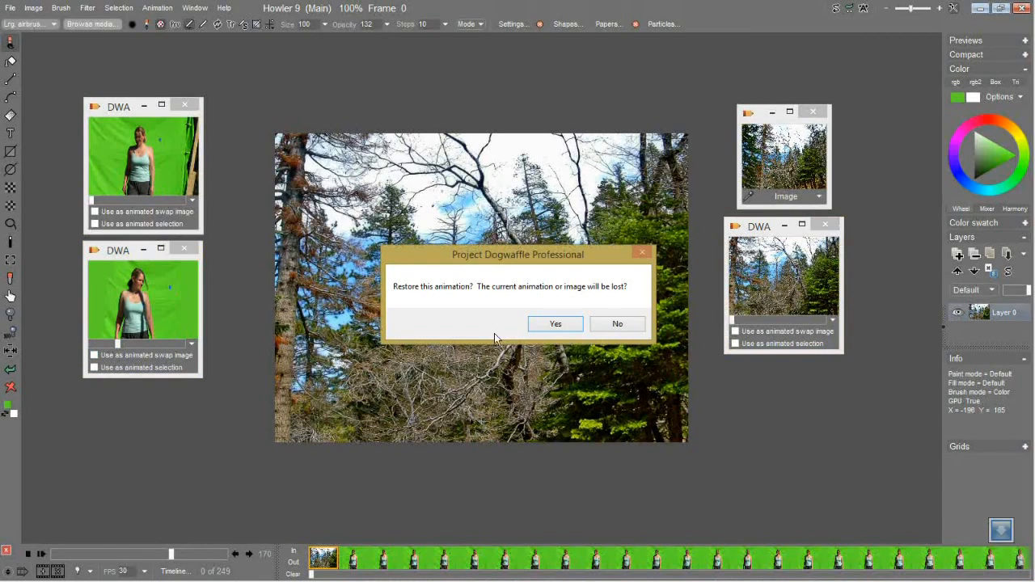
left_click(556, 324)
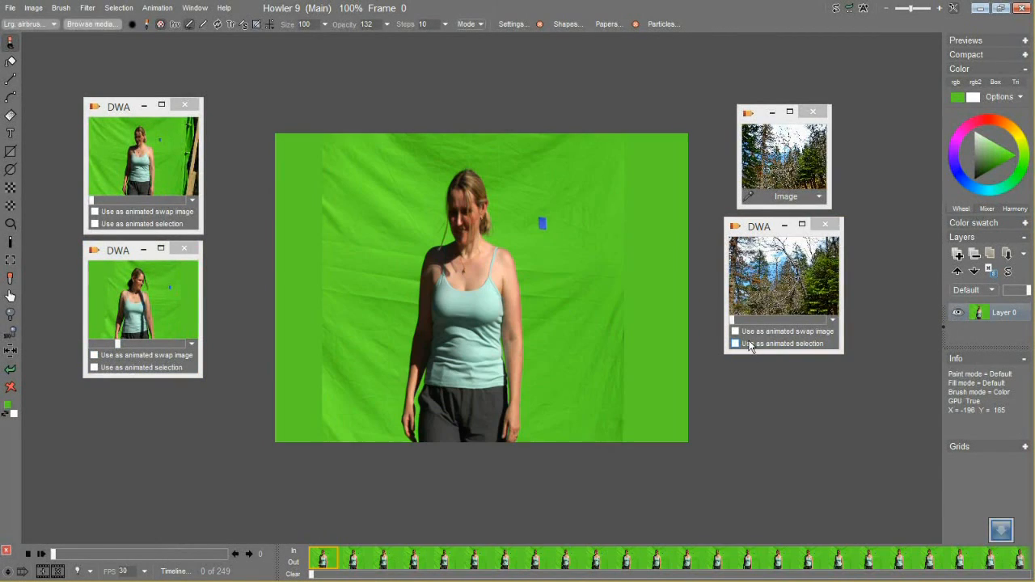
Use the stored forest animation as the animated swap image
left_click(736, 332)
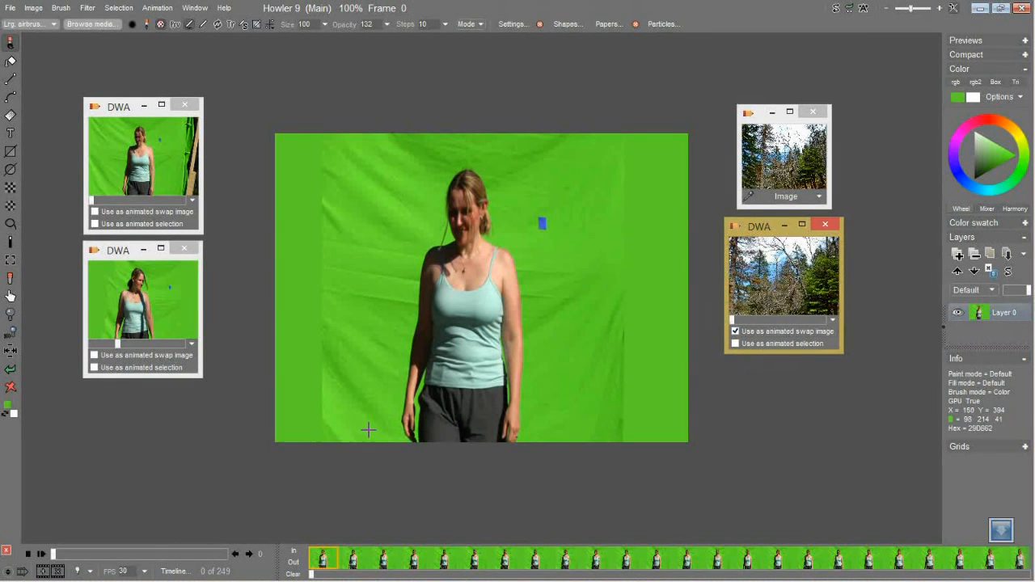
left_click(353, 564)
left_click(332, 564)
mouse_move(332, 564)
left_mouse_down()
mouse_move(397, 566)
mouse_move(325, 562)
left_mouse_up()
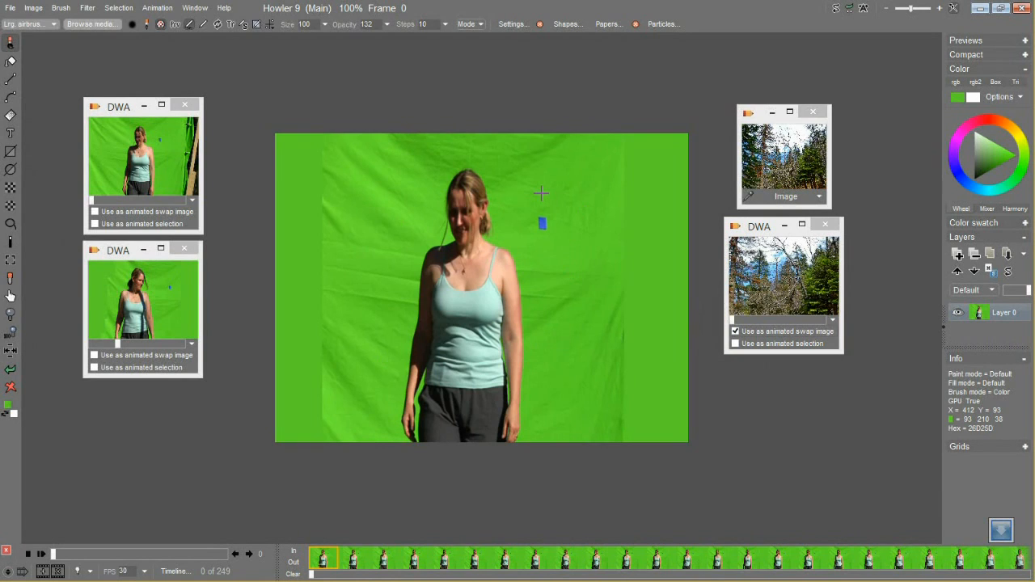
left_click(90, 10)
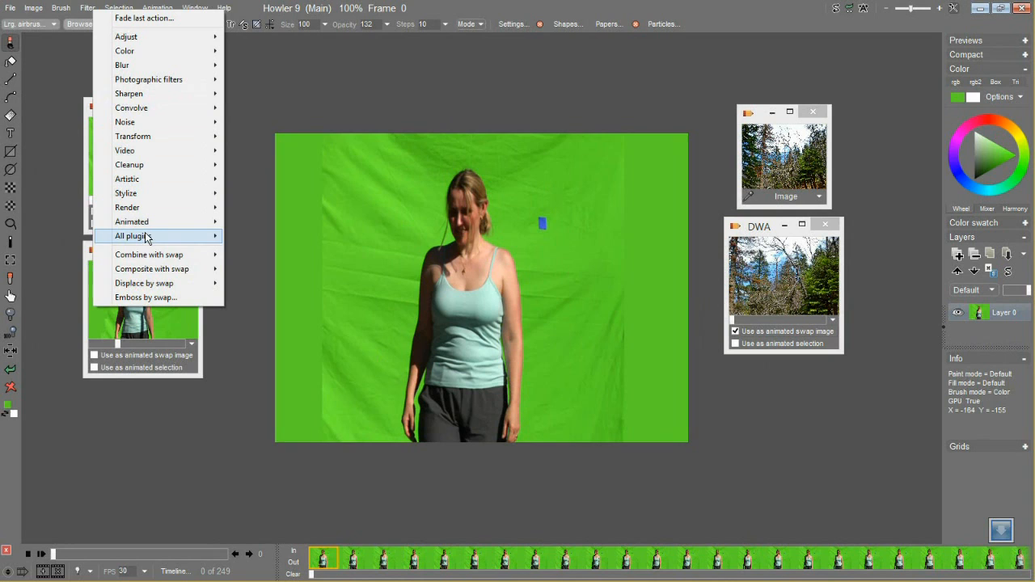
mouse_move(152, 257)
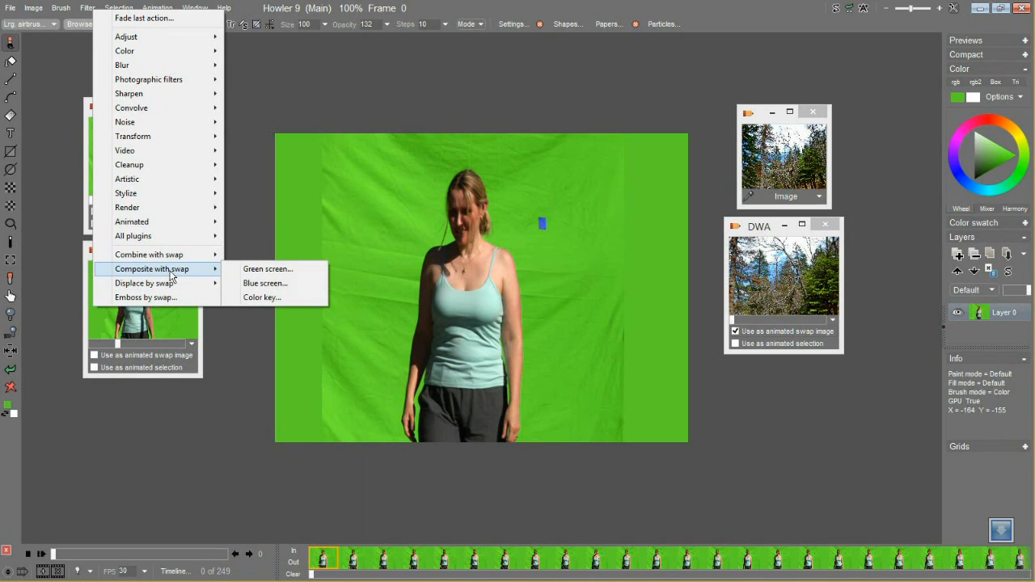
left_click(239, 271)
left_click_drag(518, 90, 742, 79)
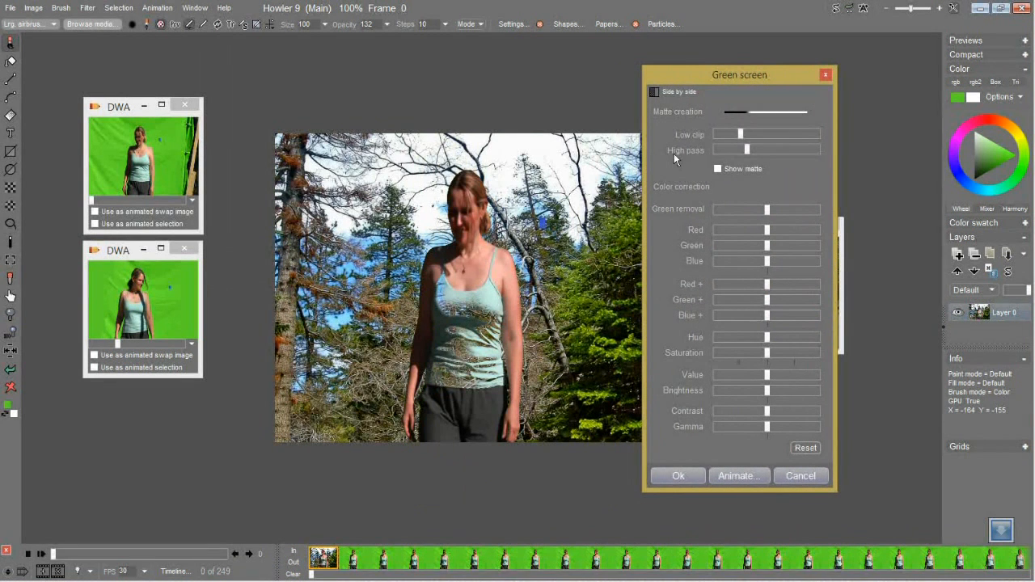
left_click(718, 169)
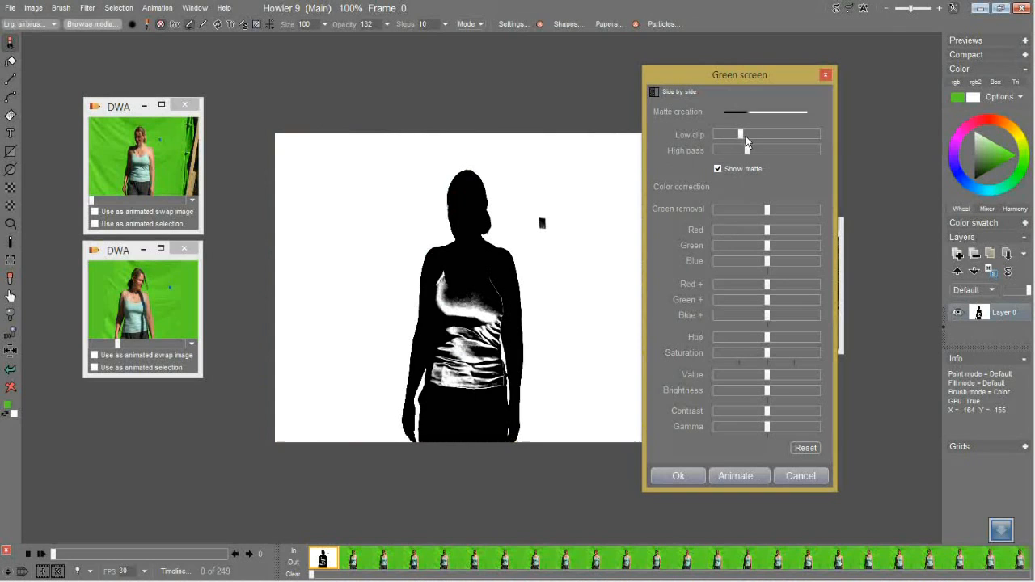
left_click_drag(745, 136, 754, 140)
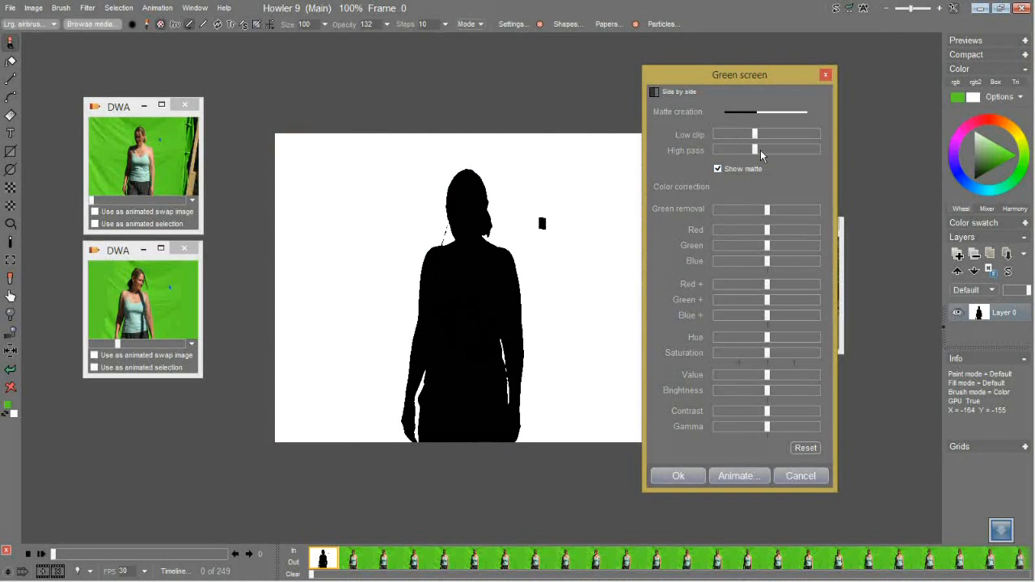
left_click_drag(760, 154, 769, 153)
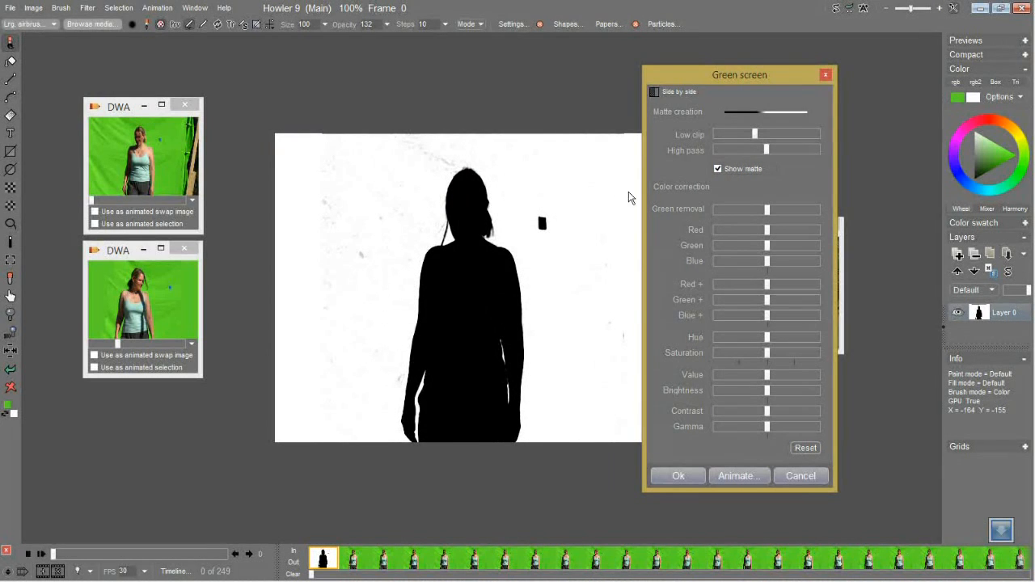
left_click_drag(767, 151, 767, 154)
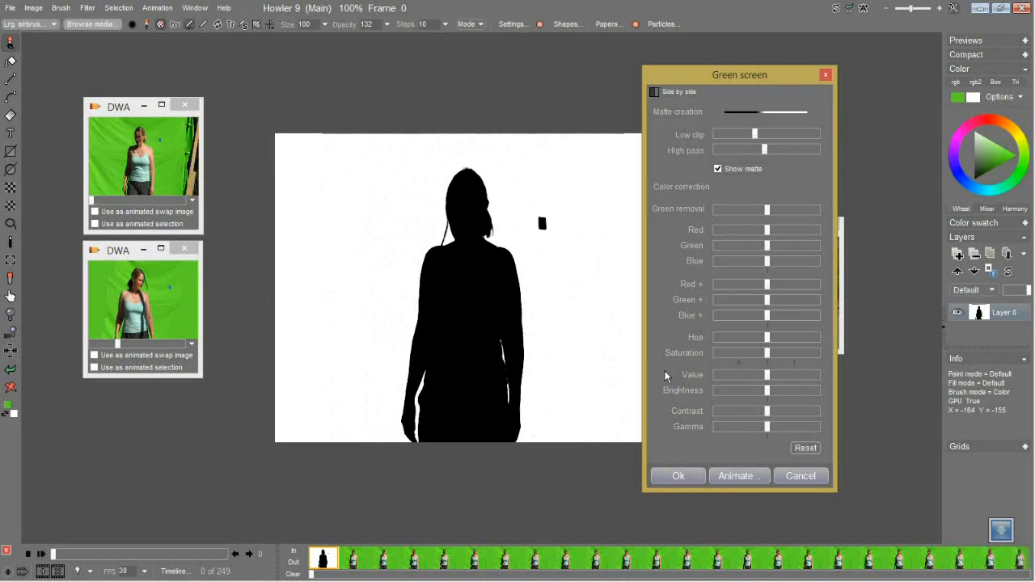
left_click(796, 477)
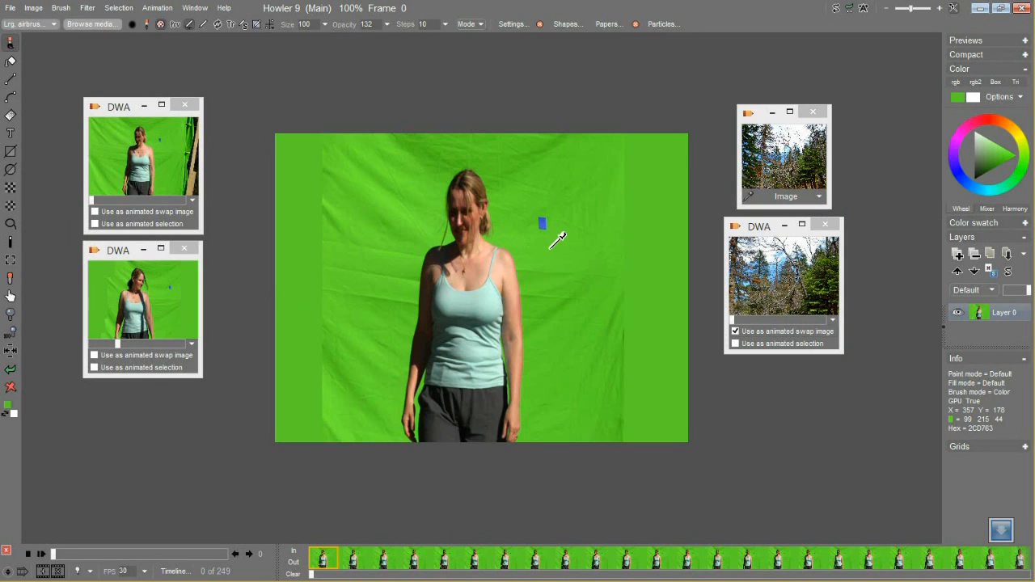
Cover the blue marker with filled green rectangles, starting on frame 0 and continuing around frame 49
left_click(11, 152)
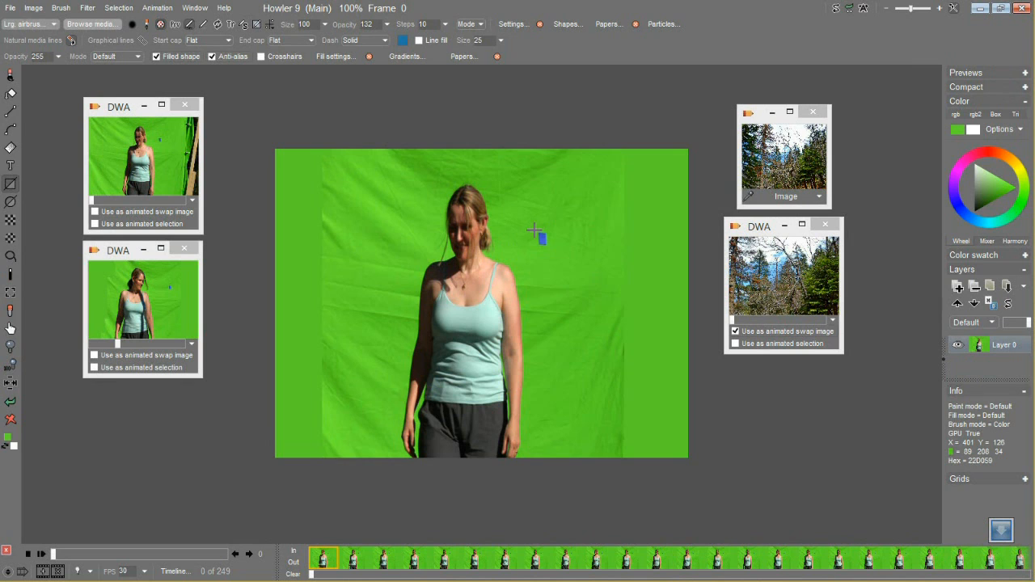
left_click_drag(545, 242, 563, 263)
left_click_drag(534, 231, 567, 258)
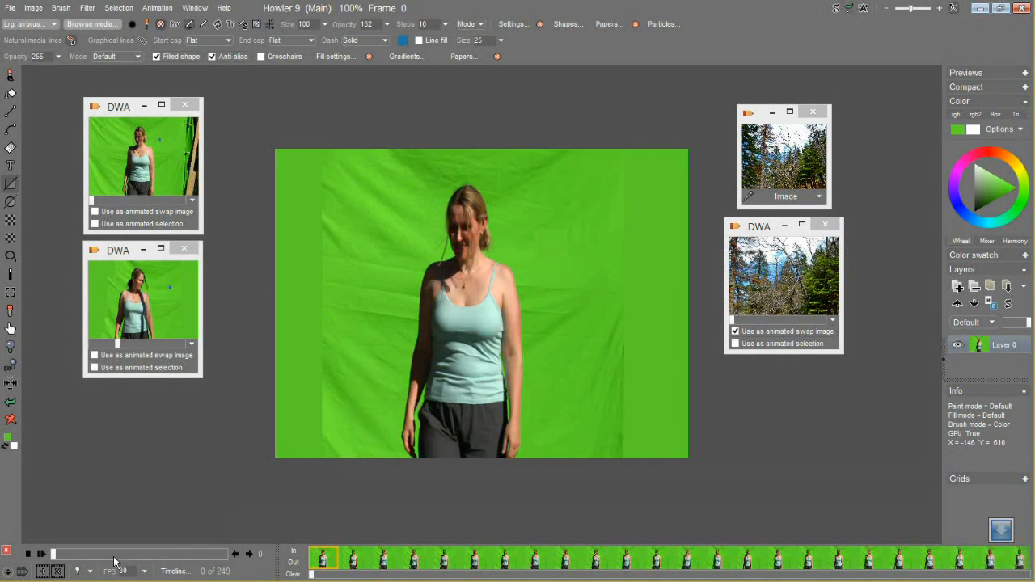
left_click_drag(61, 559, 91, 556)
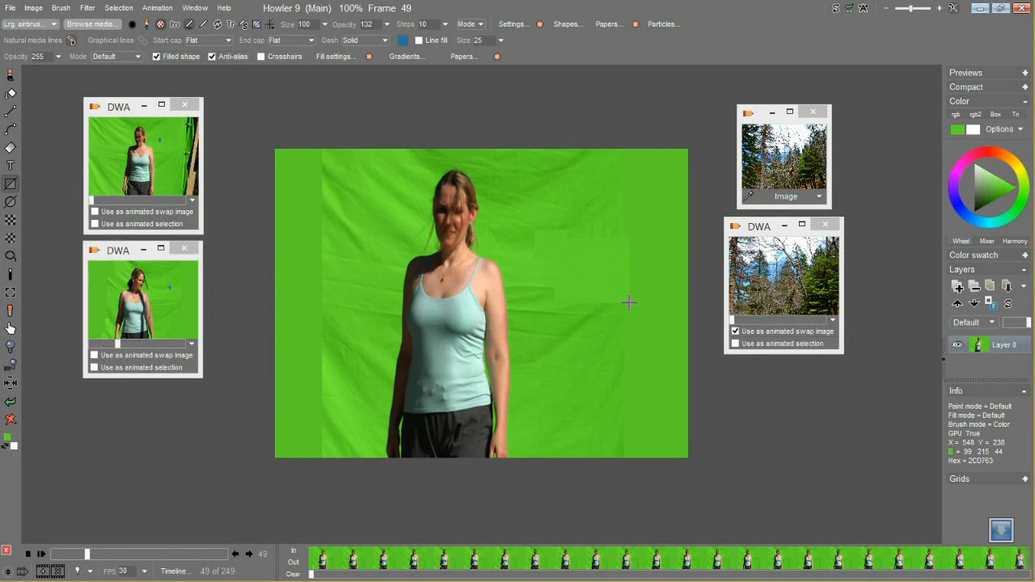
key("space")
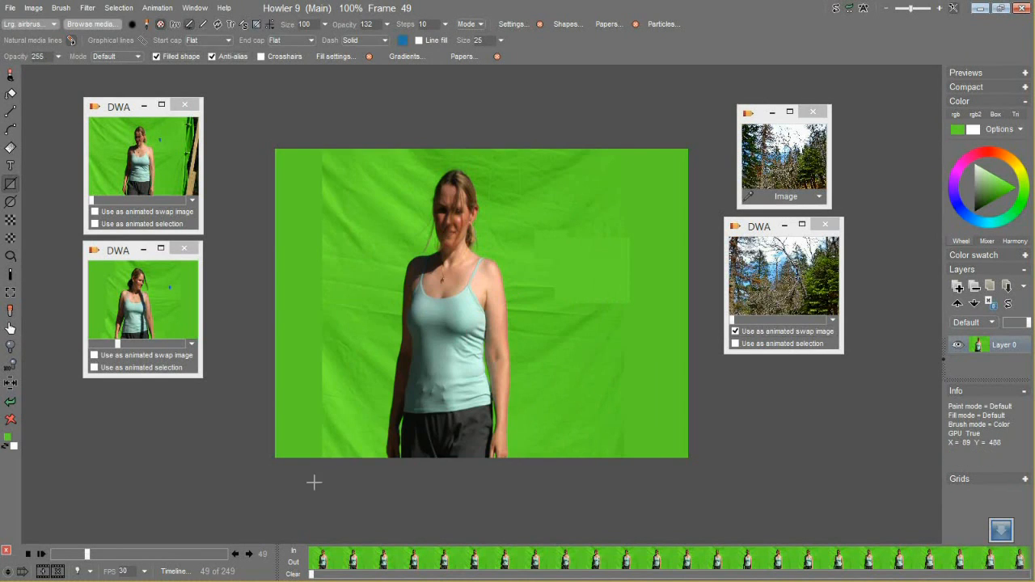
Look through the remaining frames for the blue marker and cover it with a filled green rectangle from frame 179, checking up to frame 217
left_click_drag(91, 556, 155, 557)
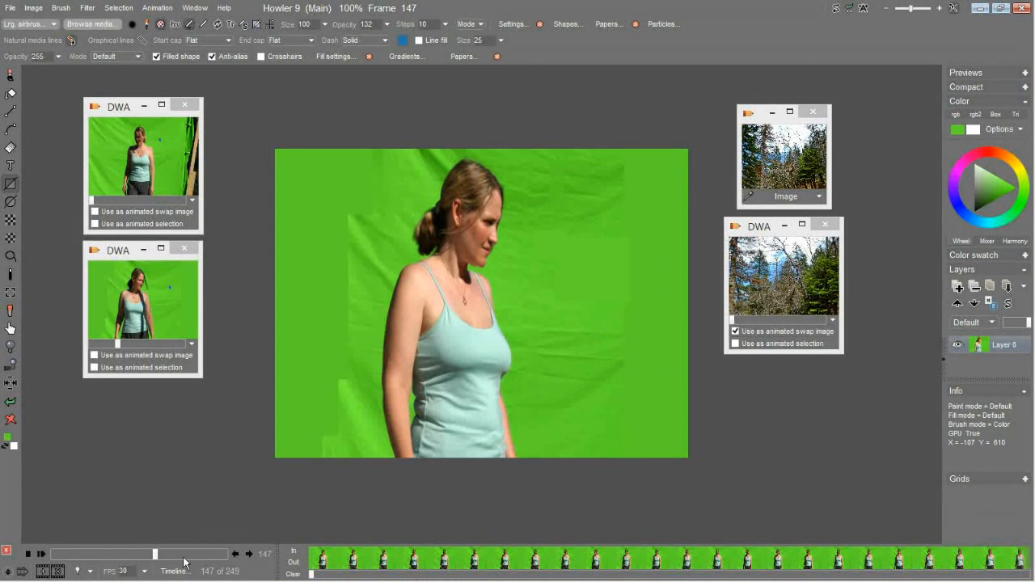
left_click_drag(159, 556, 168, 556)
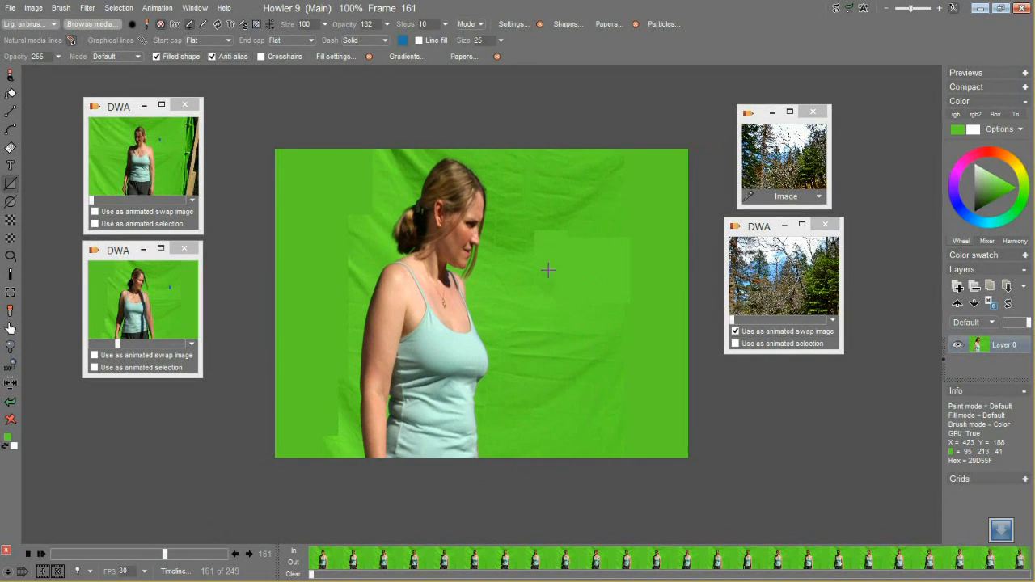
key("space")
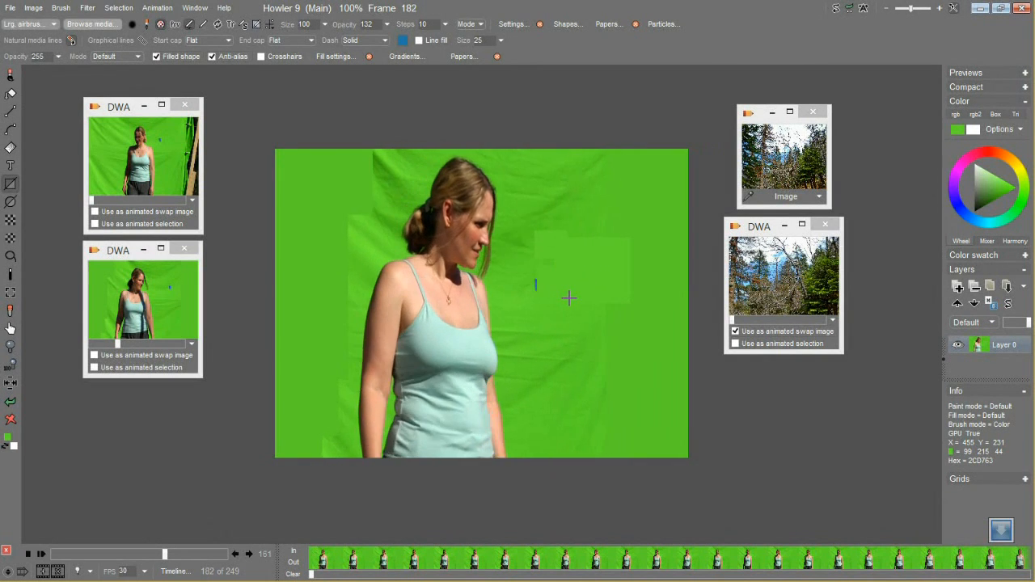
key("space")
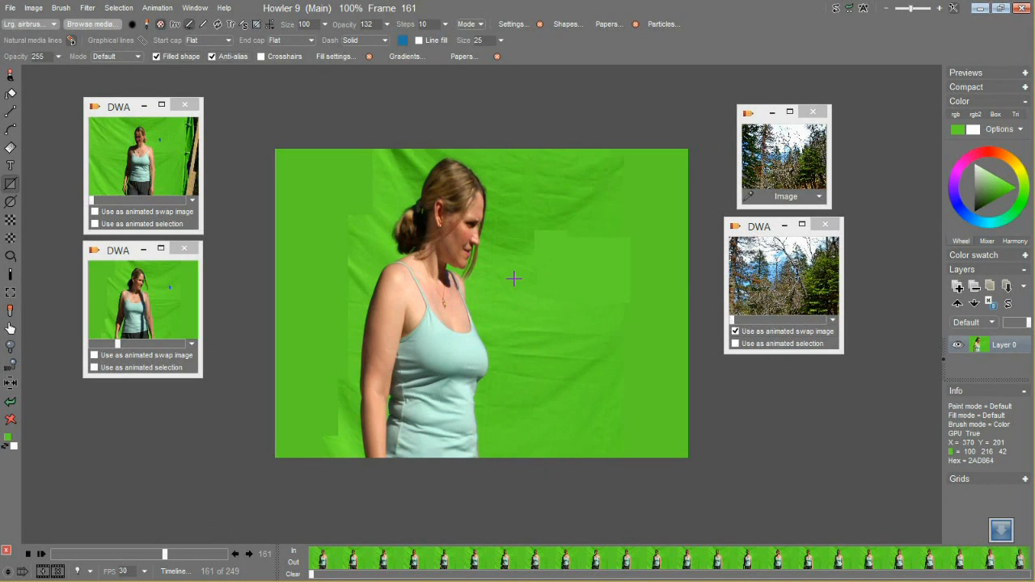
left_click_drag(167, 562, 192, 561)
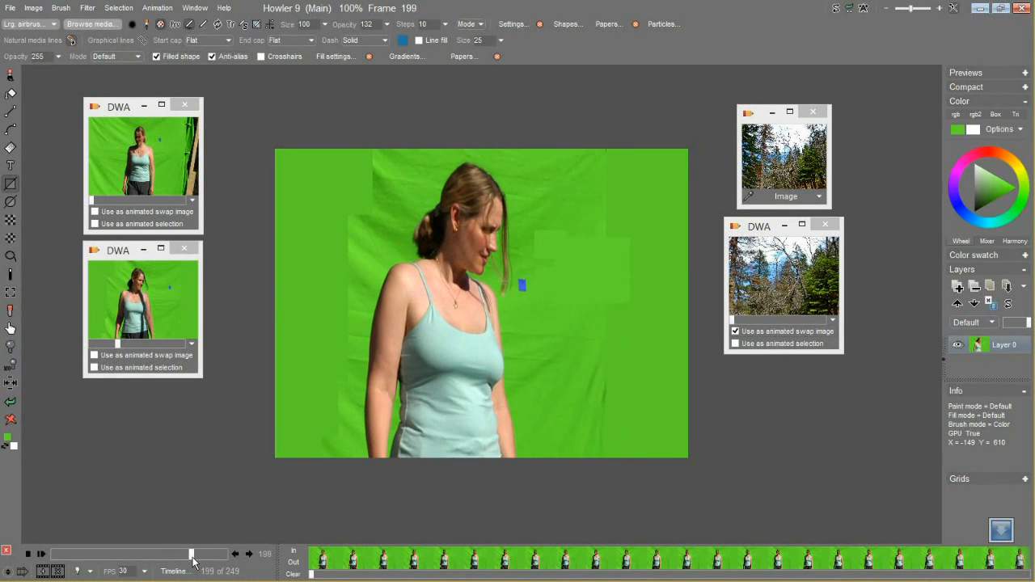
left_click_drag(194, 557, 177, 557)
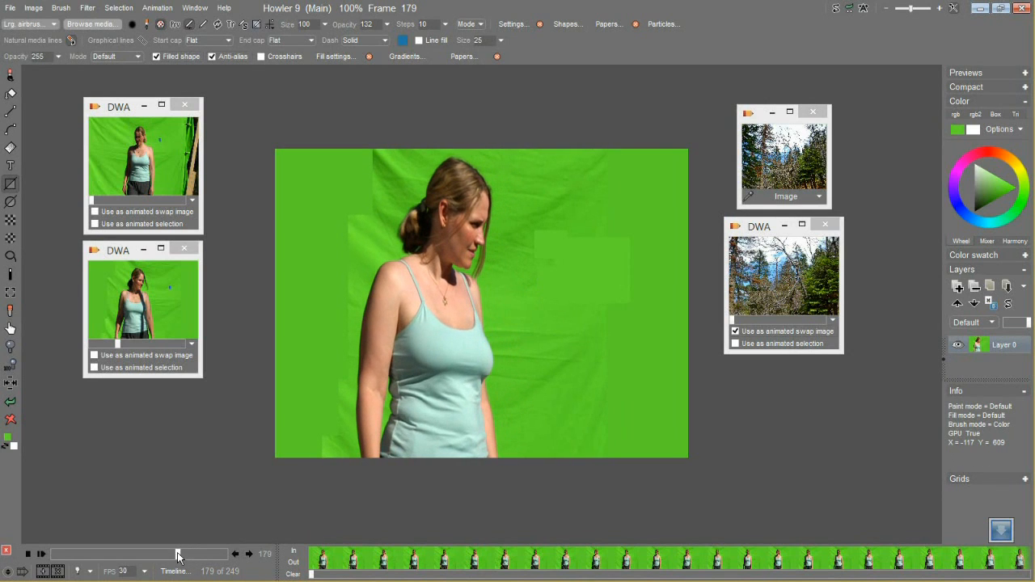
left_click_drag(513, 281, 549, 300)
left_click_drag(182, 558, 202, 558)
left_click_drag(226, 554, 204, 555)
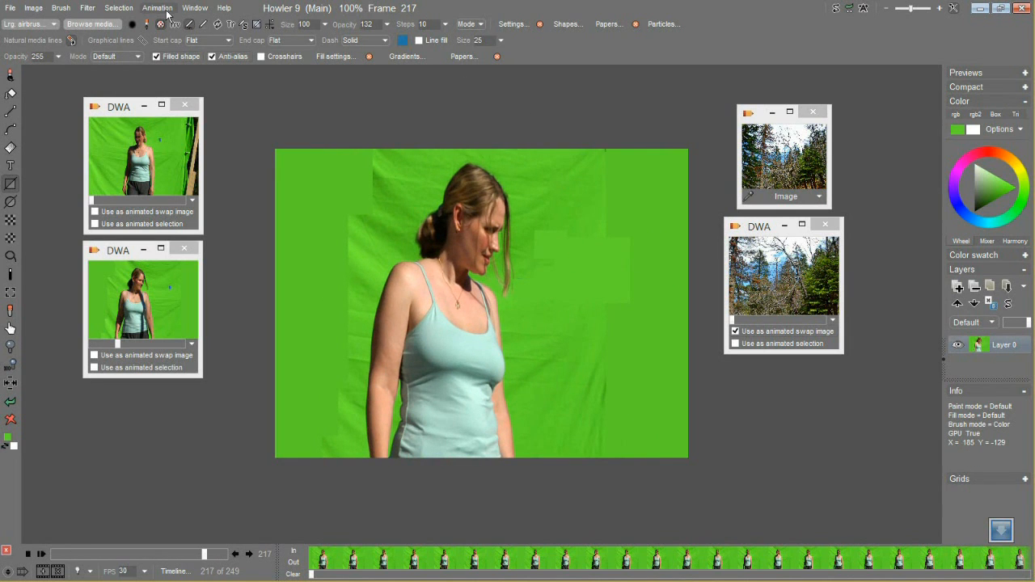
Draw a closed five-point curve on the green backdrop beside the woman's face and move its nearest and lowest points
left_click(11, 132)
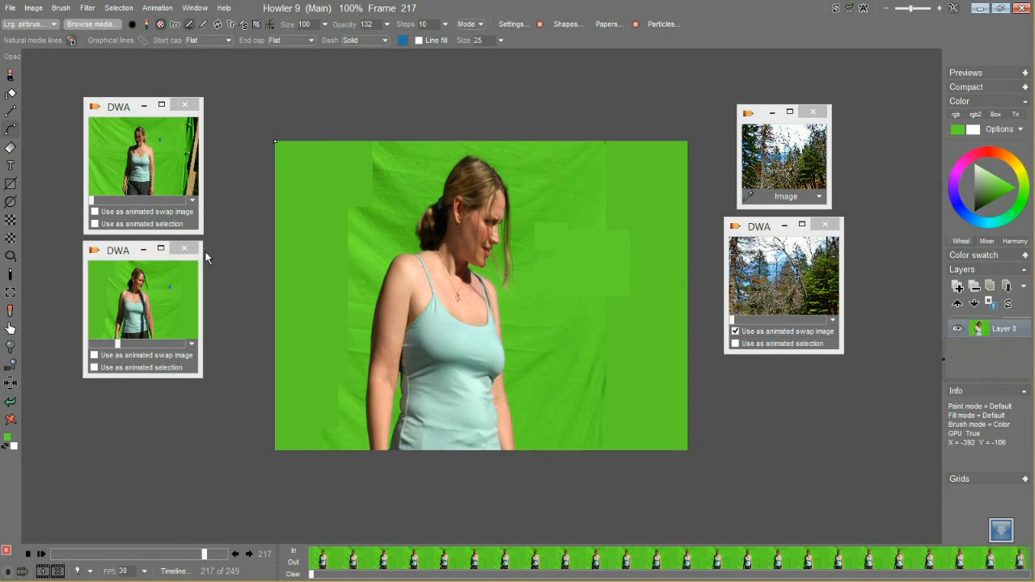
left_click(569, 212)
left_click(533, 218)
left_click(513, 271)
left_click(545, 307)
left_click(603, 275)
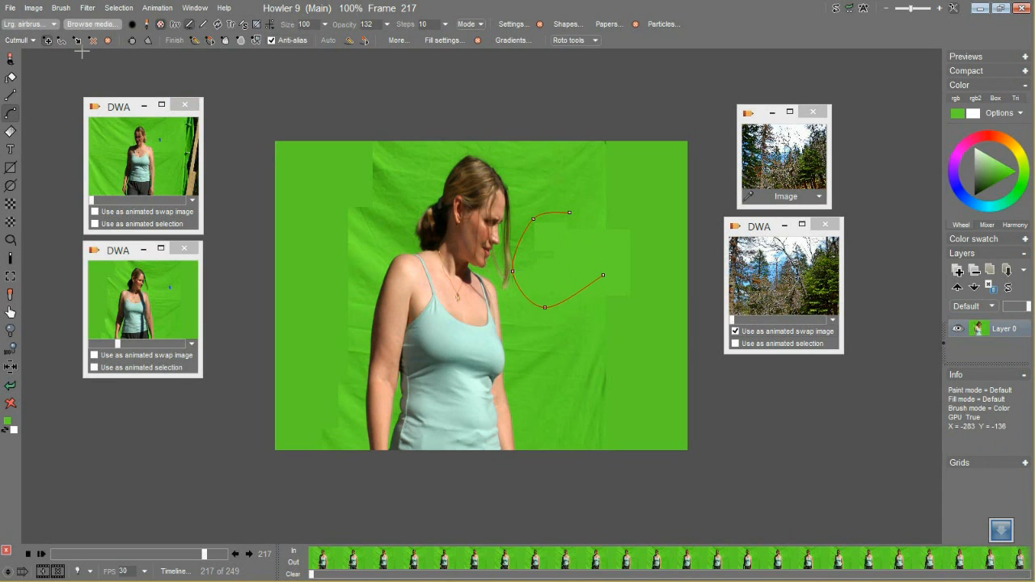
left_click(133, 42)
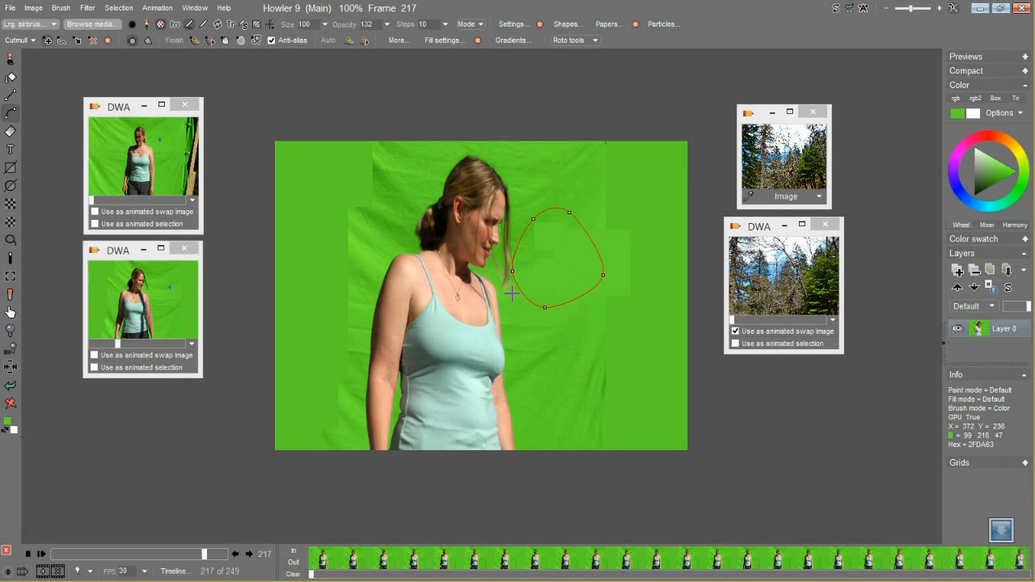
left_click_drag(545, 308, 543, 317)
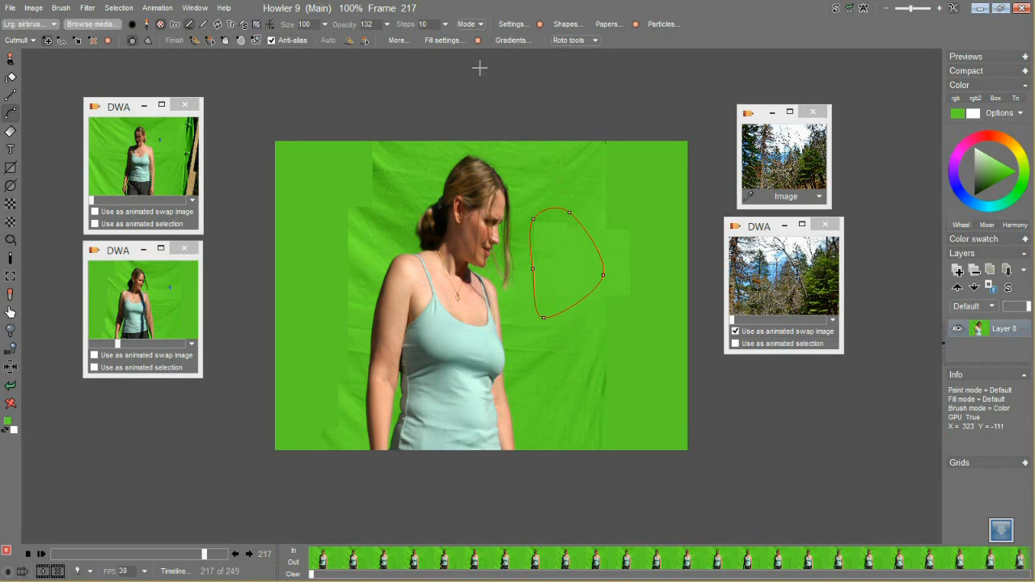
Create a roto keyframe for the curve on frame 217
left_click(568, 42)
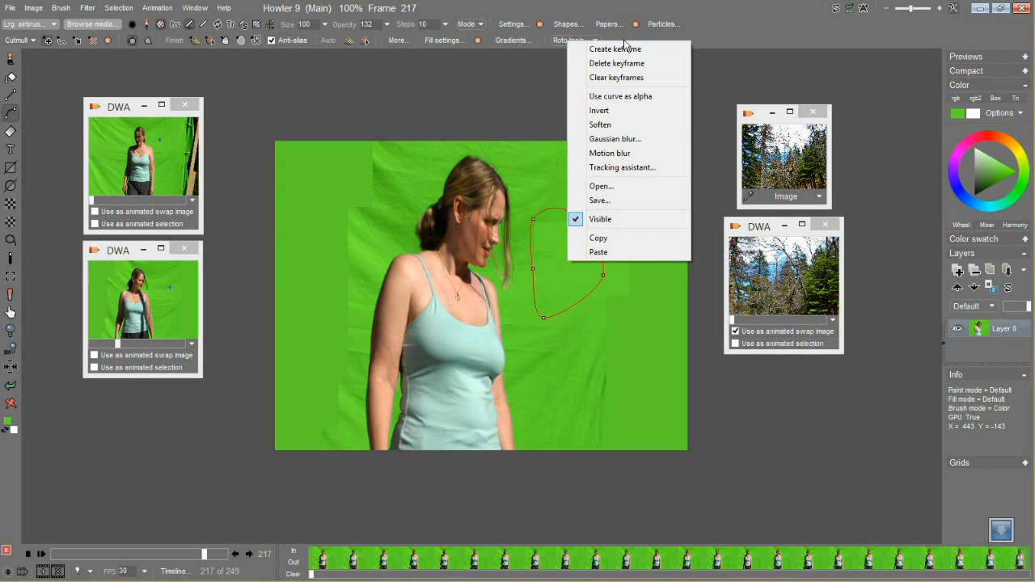
left_click(579, 40)
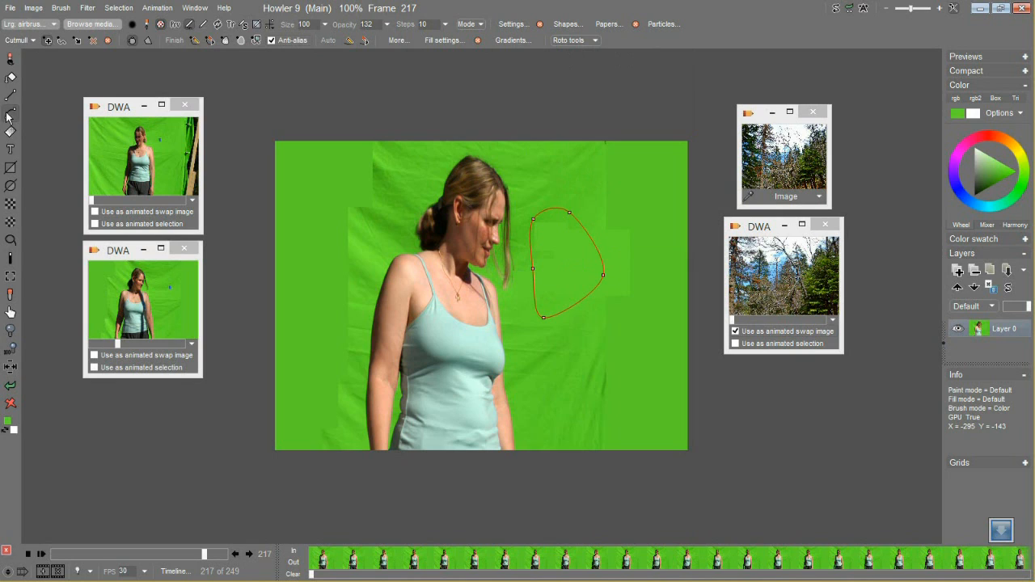
left_click(569, 39)
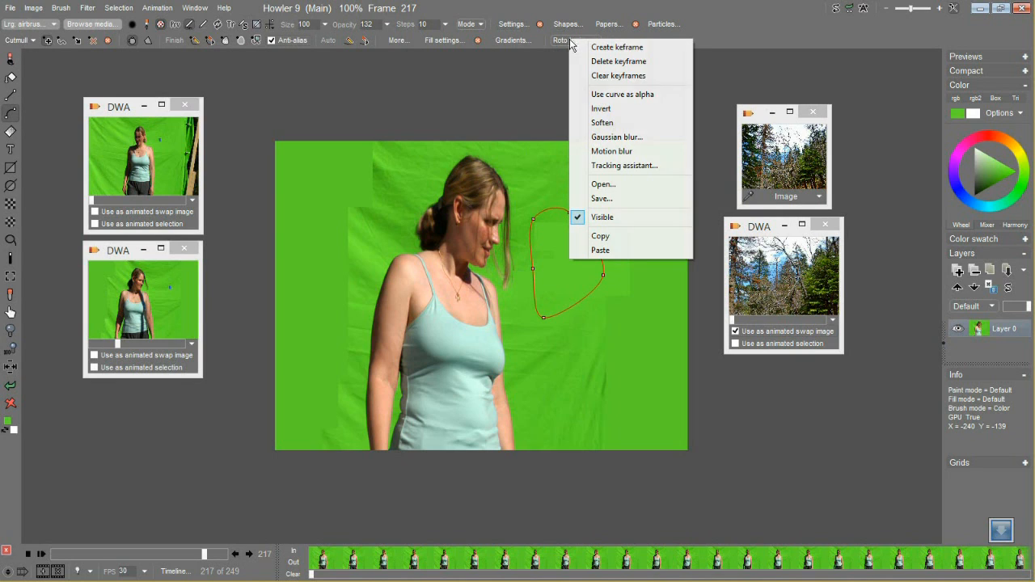
left_click(639, 50)
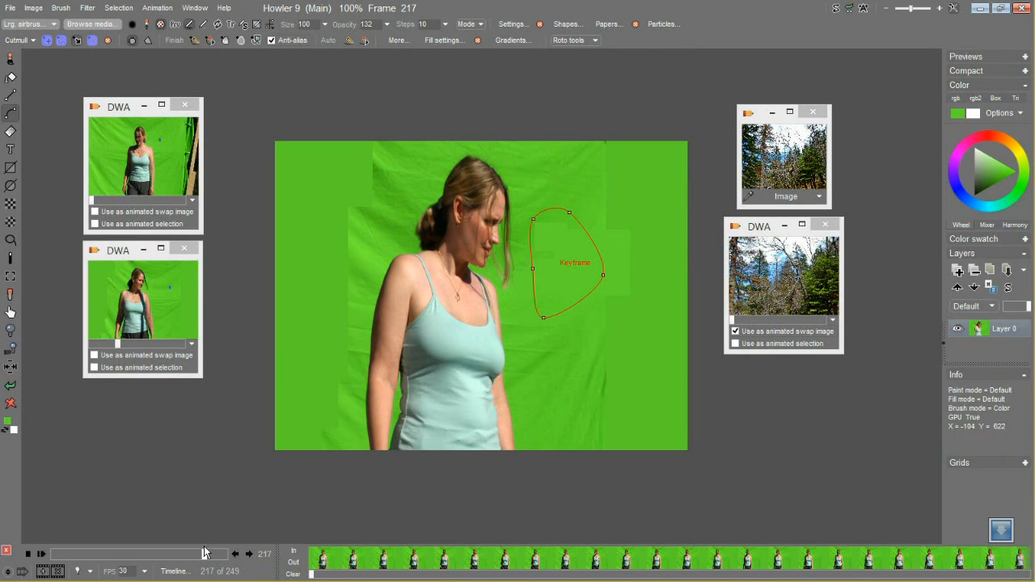
Reshape the curve's lower and inner points on frame 117 and create a roto keyframe there
left_click_drag(204, 554, 134, 558)
left_click_drag(547, 322, 572, 317)
left_click_drag(534, 267, 552, 261)
left_click(567, 40)
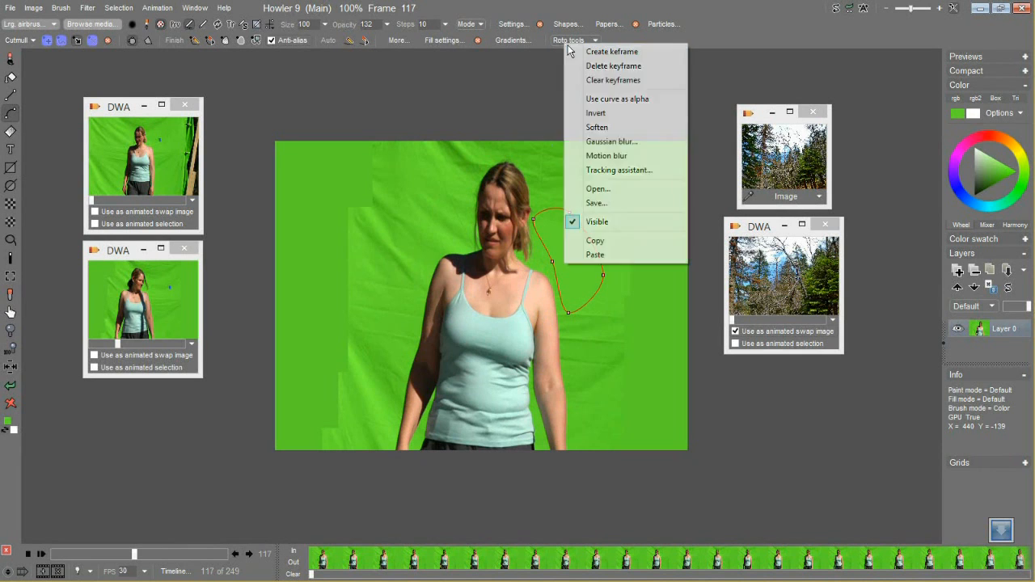
left_click(571, 51)
Go to frame 248 and use the roto curve as alpha
left_click_drag(139, 557, 228, 555)
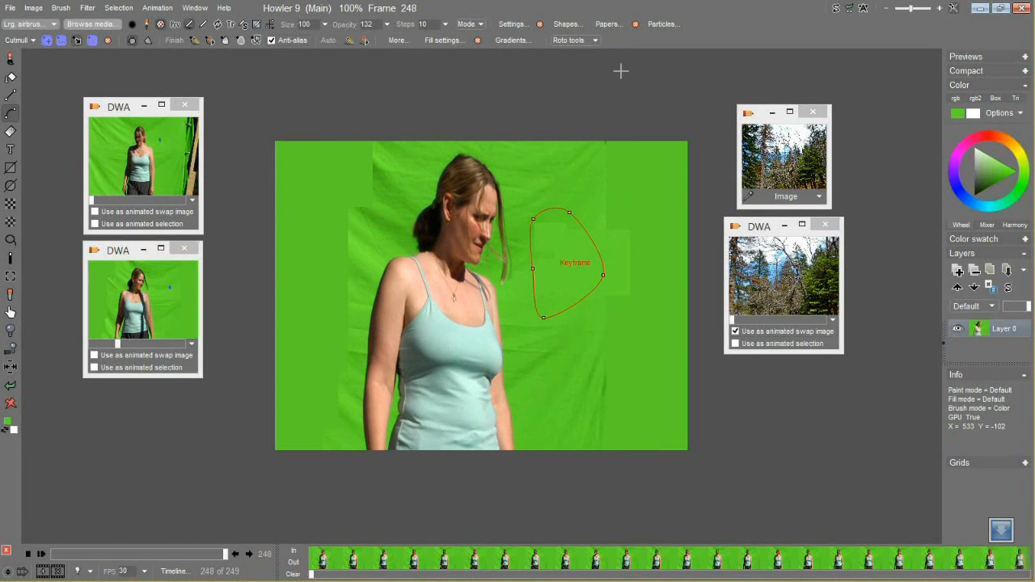
left_click(596, 41)
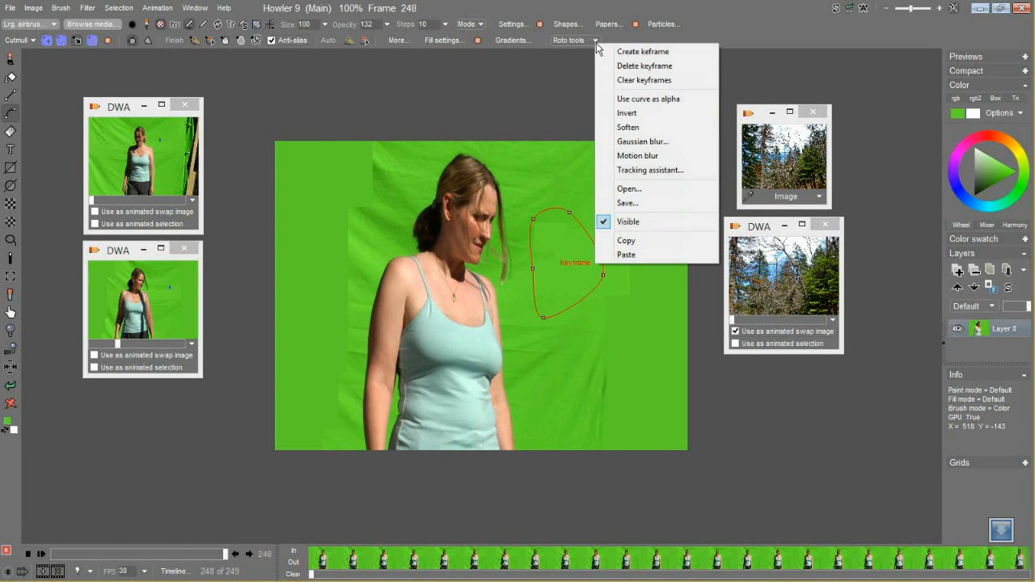
left_click(623, 99)
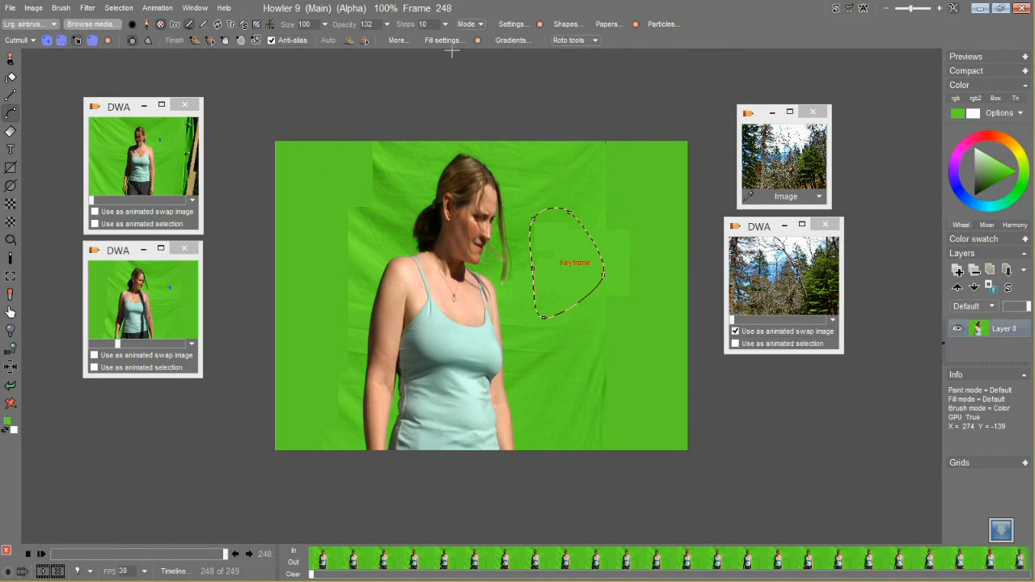
Look at the options in the curve tools and the fill settings, leaving them as they are
left_click(397, 40)
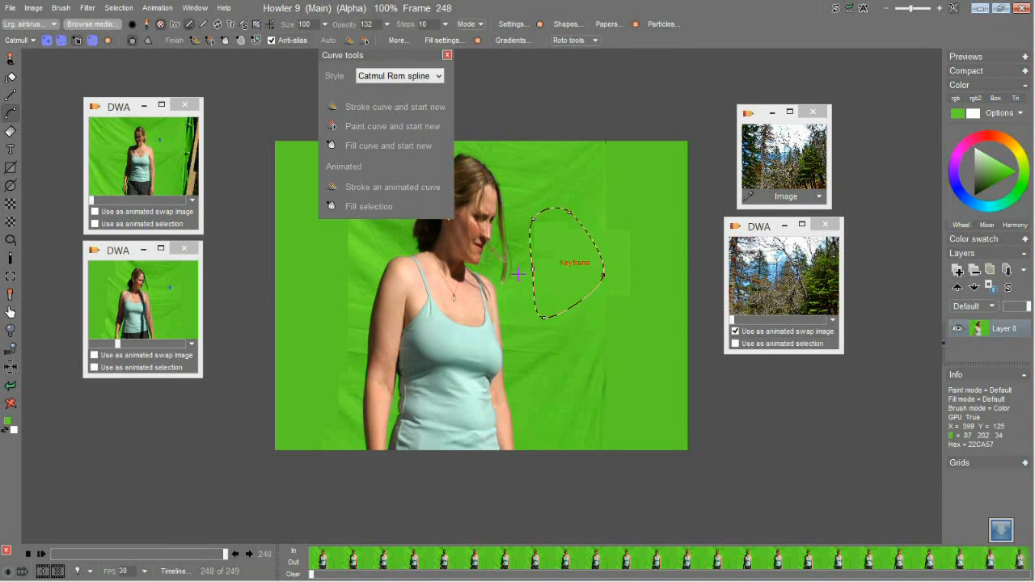
left_click(446, 54)
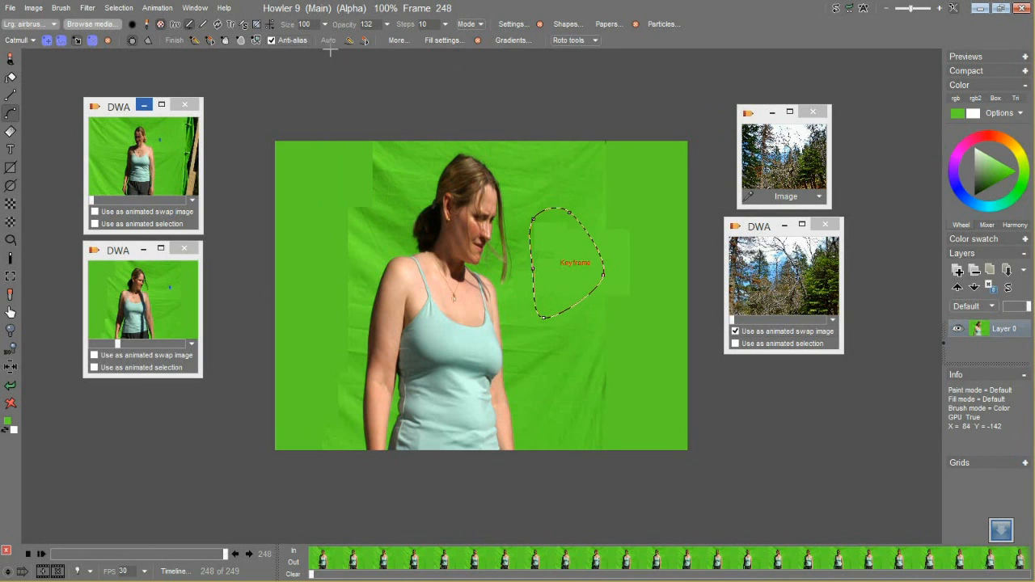
left_click(429, 41)
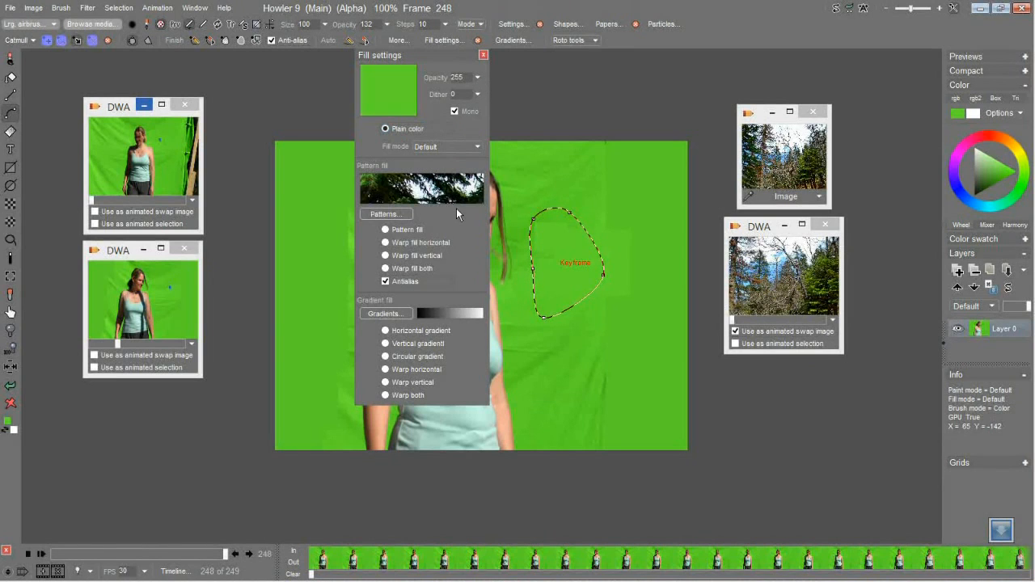
left_click(483, 54)
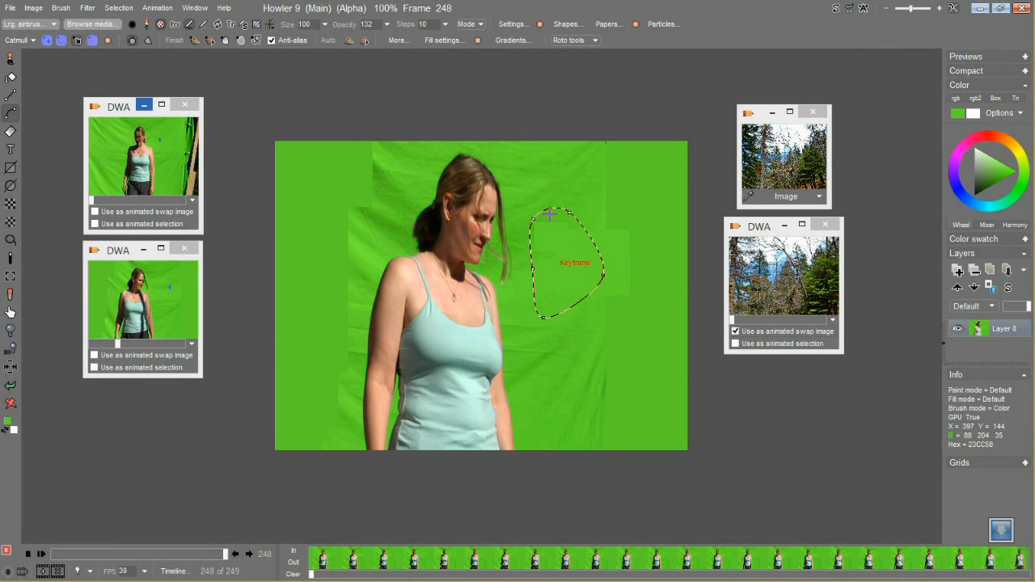
Clear the roto keyframes, remove the selection, discard the curve and return to the brush tool
left_click(578, 42)
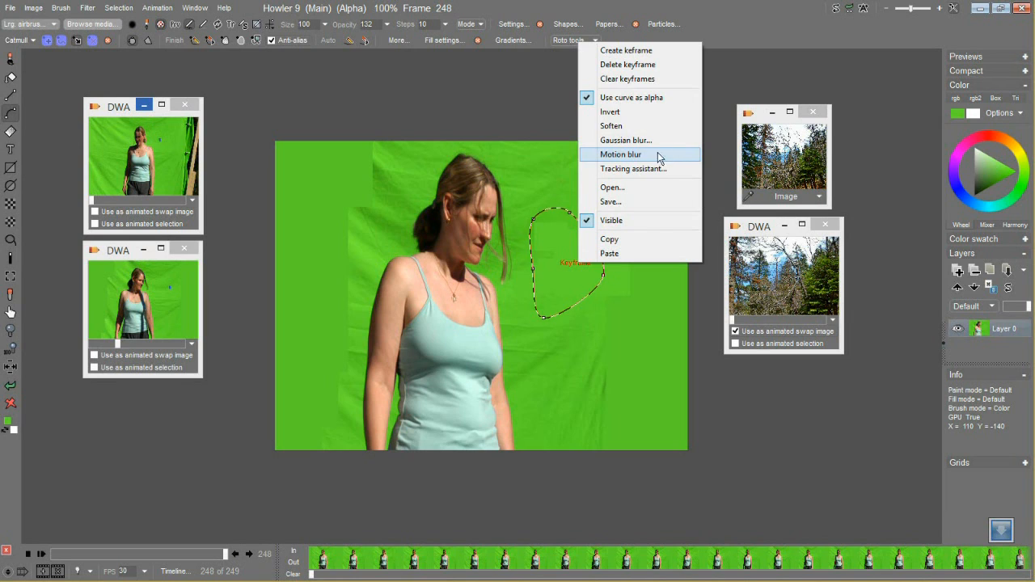
left_click(643, 80)
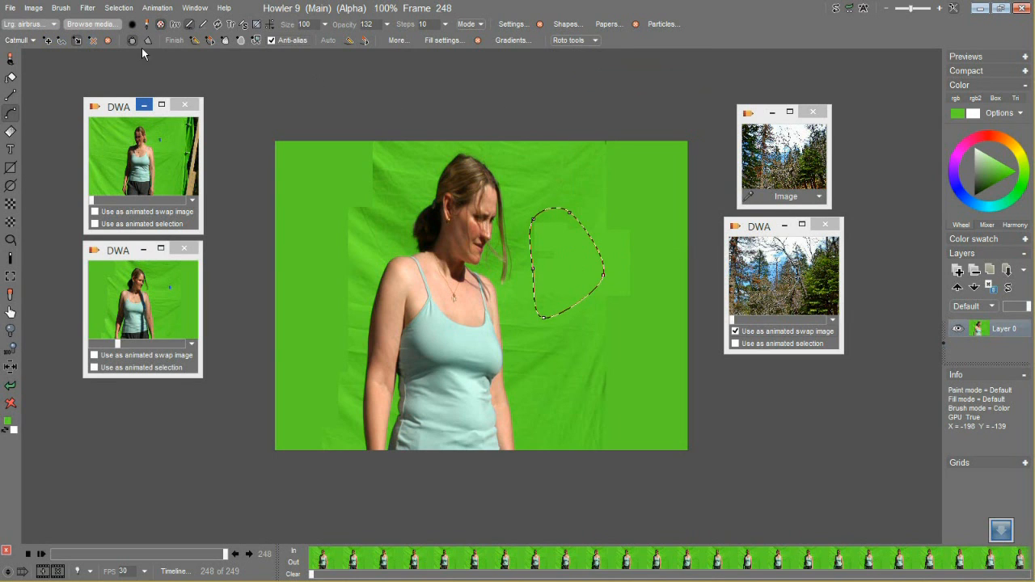
left_click(119, 7)
left_click(170, 14)
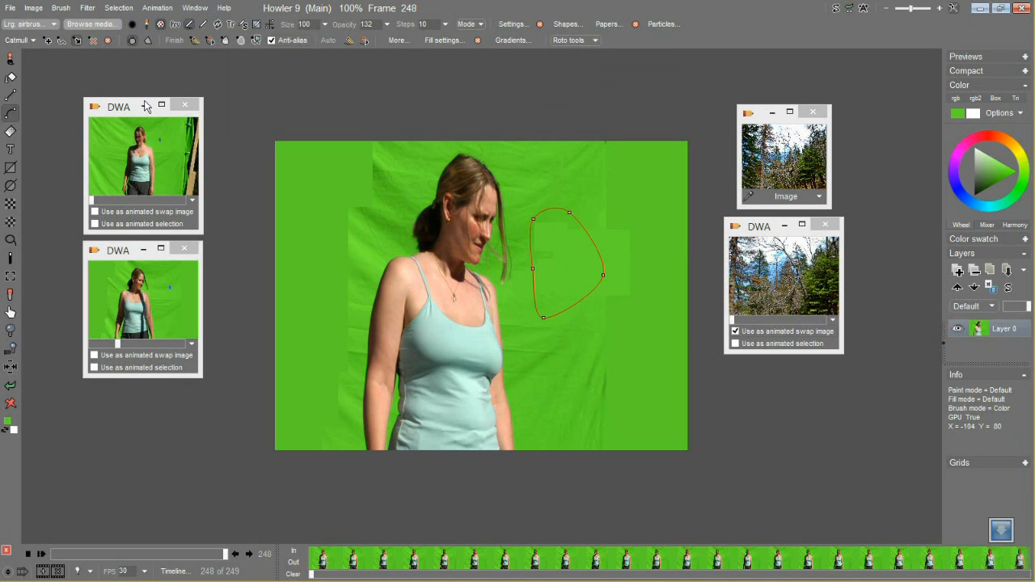
left_click(108, 43)
left_click(11, 59)
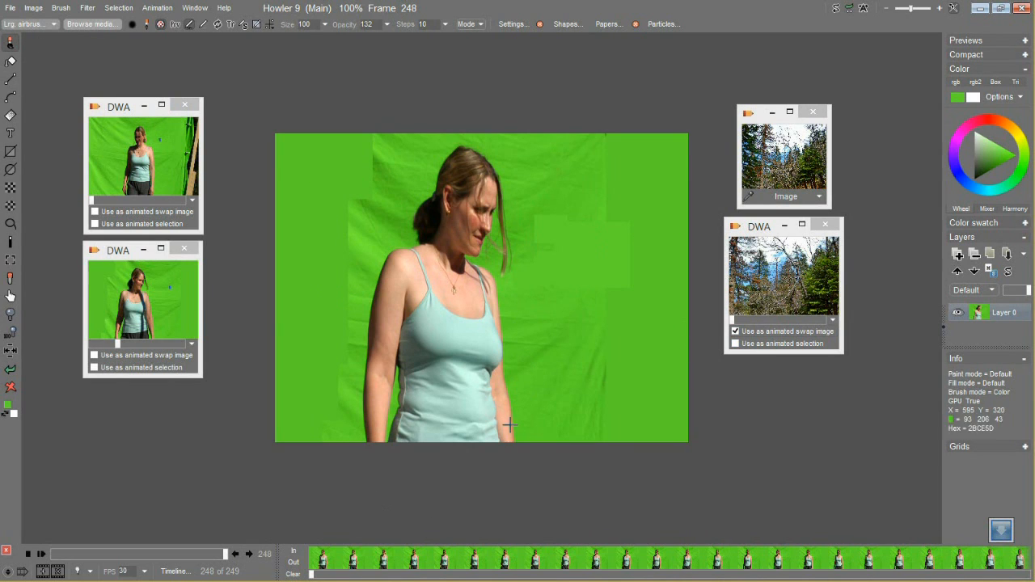
Return the animation to frame 0 and start a green screen composite with the forest swap image
left_click_drag(225, 556, 36, 513)
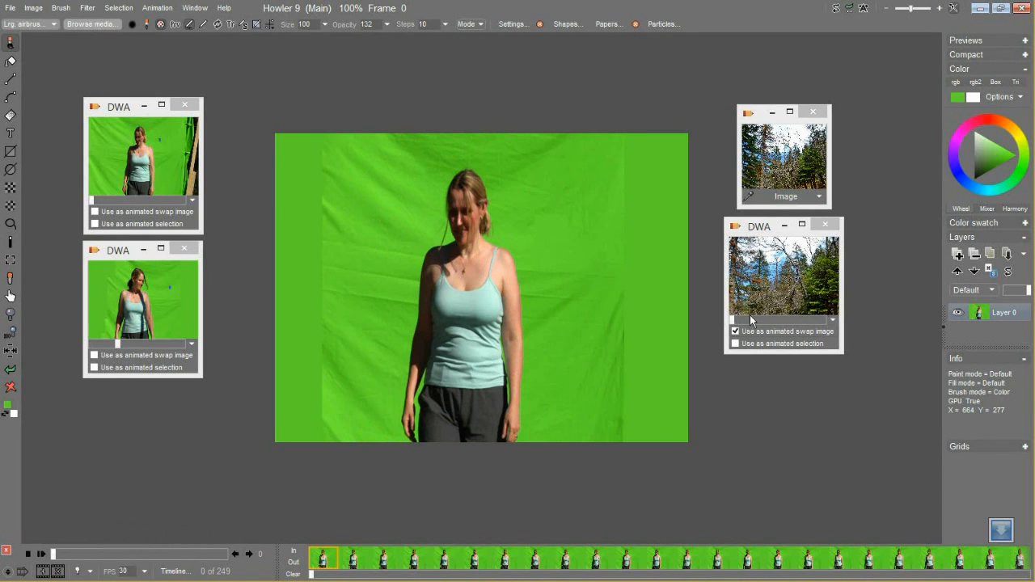
mouse_move(734, 321)
left_mouse_down()
mouse_move(809, 324)
mouse_move(732, 328)
left_mouse_up()
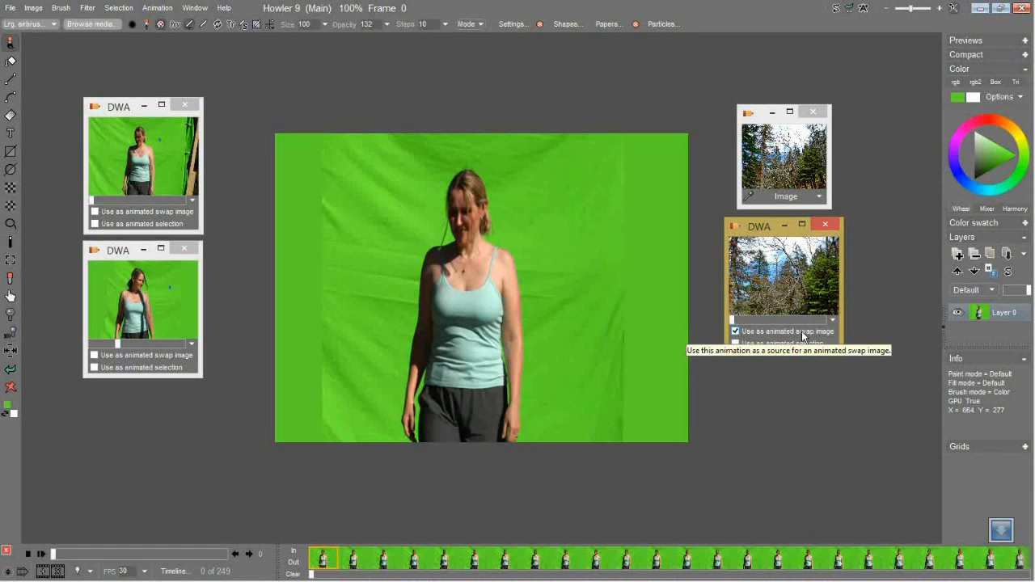
left_click(87, 8)
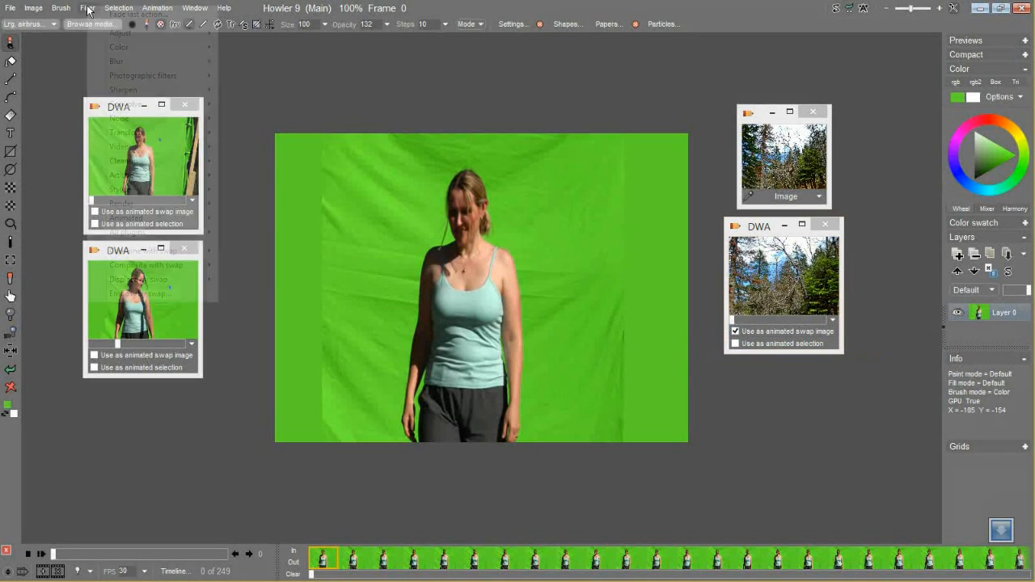
mouse_move(134, 252)
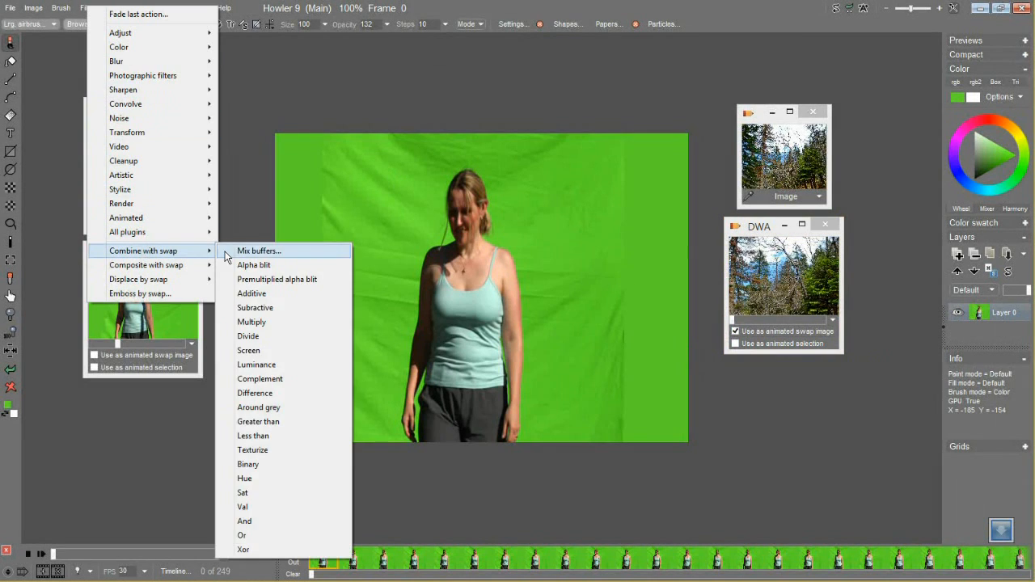
mouse_move(179, 266)
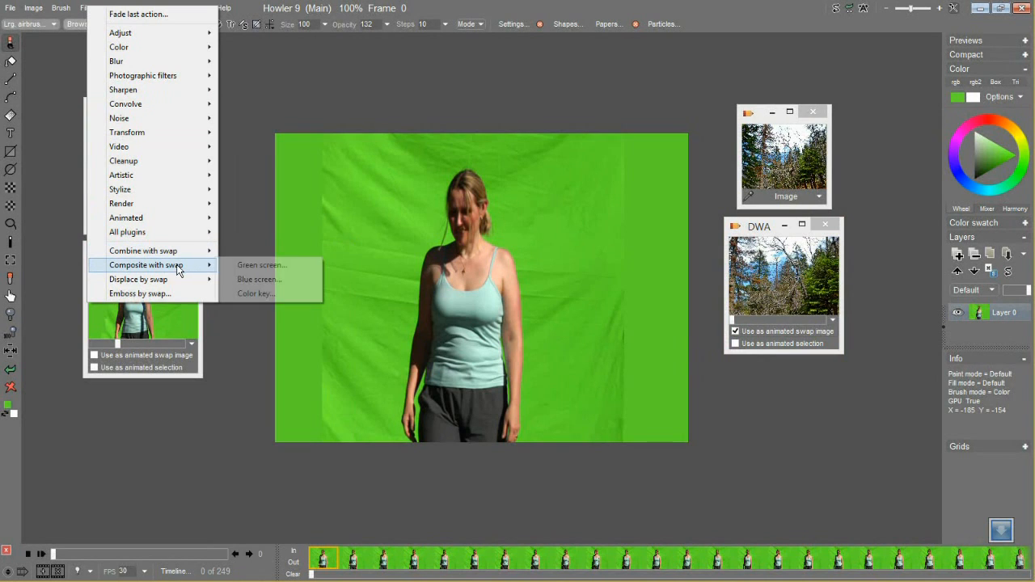
left_click(244, 267)
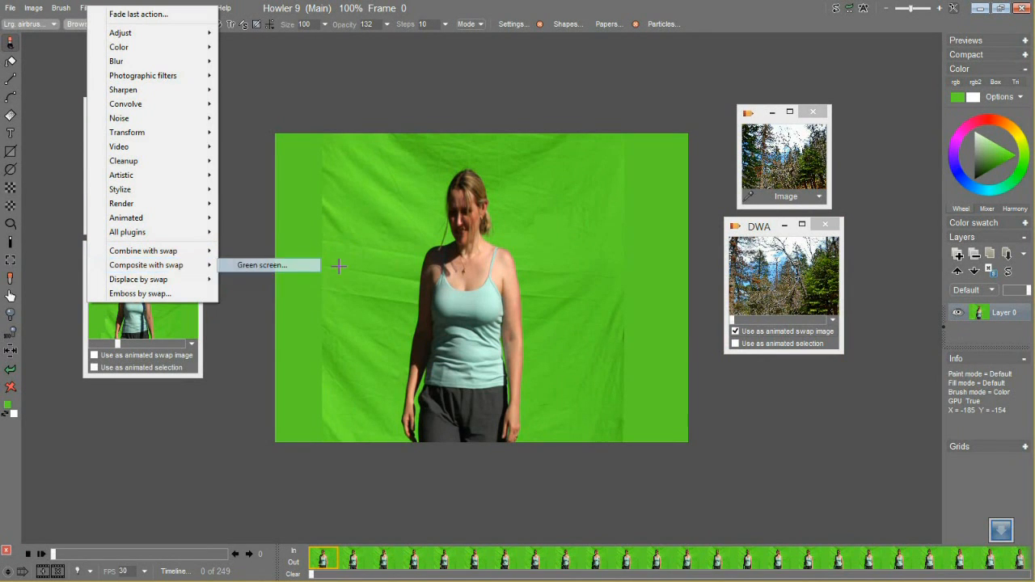
Lower the matte's high pass slightly and stop showing the matte to preview the composite over the forest
left_click_drag(533, 87, 793, 80)
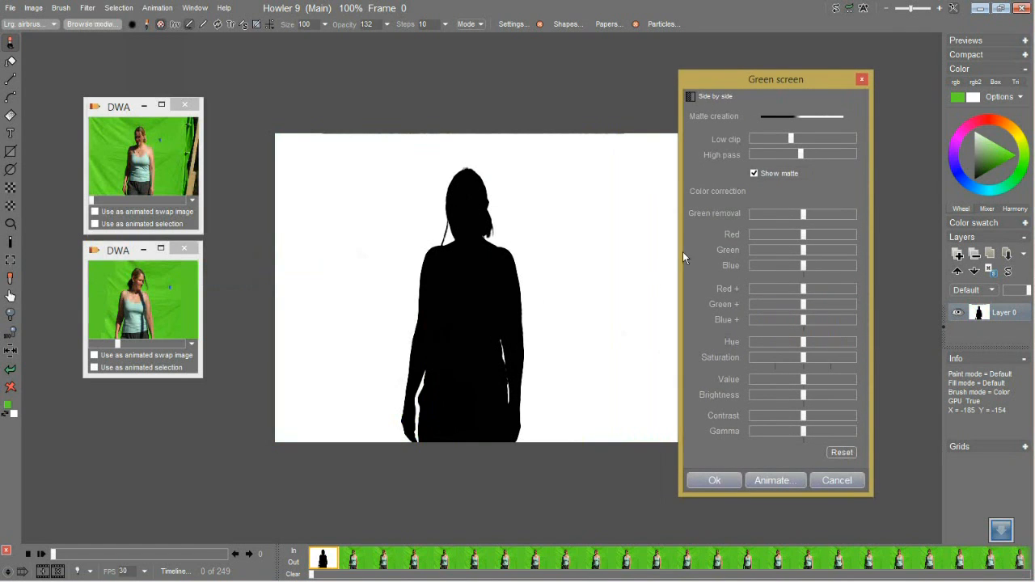
mouse_move(801, 154)
left_mouse_down()
mouse_move(811, 153)
mouse_move(800, 150)
left_mouse_up()
left_click(754, 173)
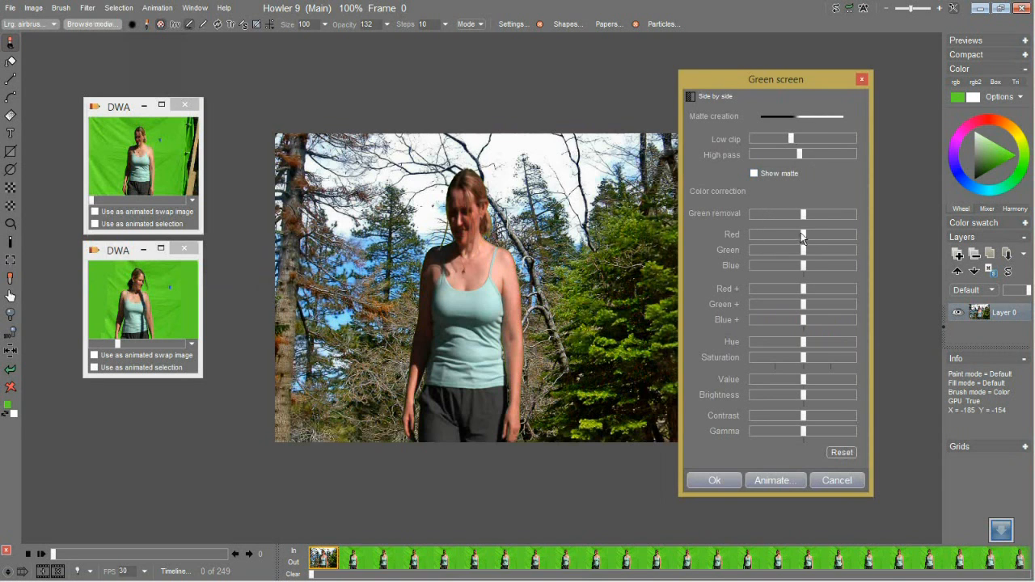
Increase the green removal and fine-tune the composite's green, gamma and saturation
left_click_drag(804, 214, 827, 217)
left_click_drag(803, 250, 806, 250)
mouse_move(801, 431)
left_mouse_down()
mouse_move(819, 431)
mouse_move(803, 430)
left_mouse_up()
left_click_drag(804, 358, 810, 360)
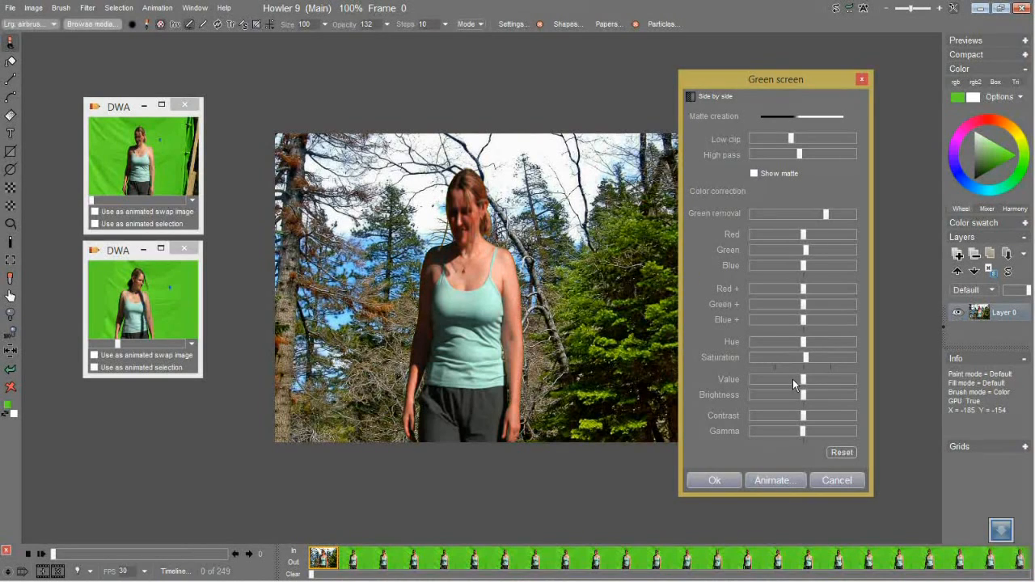
Apply the green screen composite to all frames and play back the animation
left_click(771, 480)
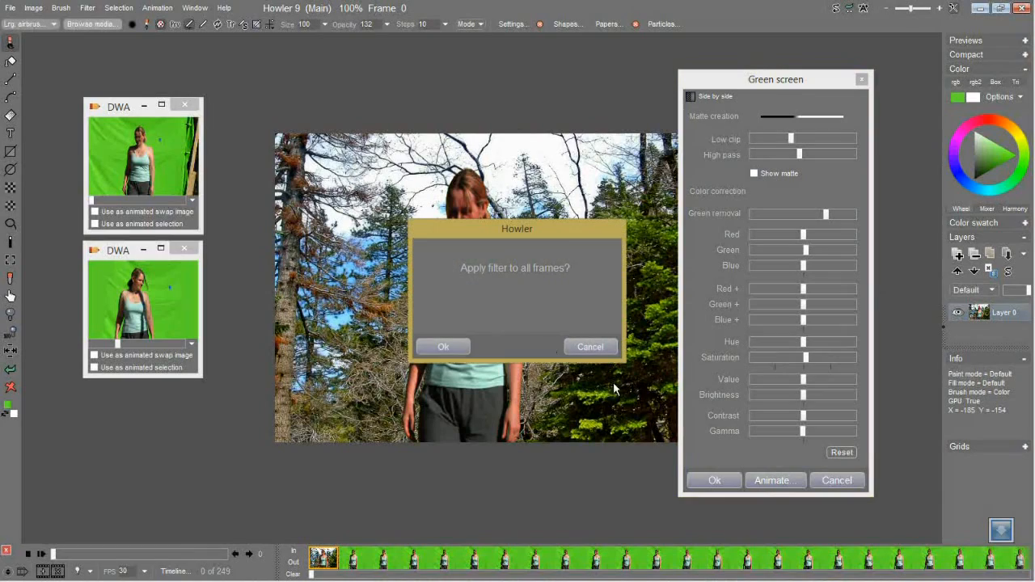
left_click(462, 346)
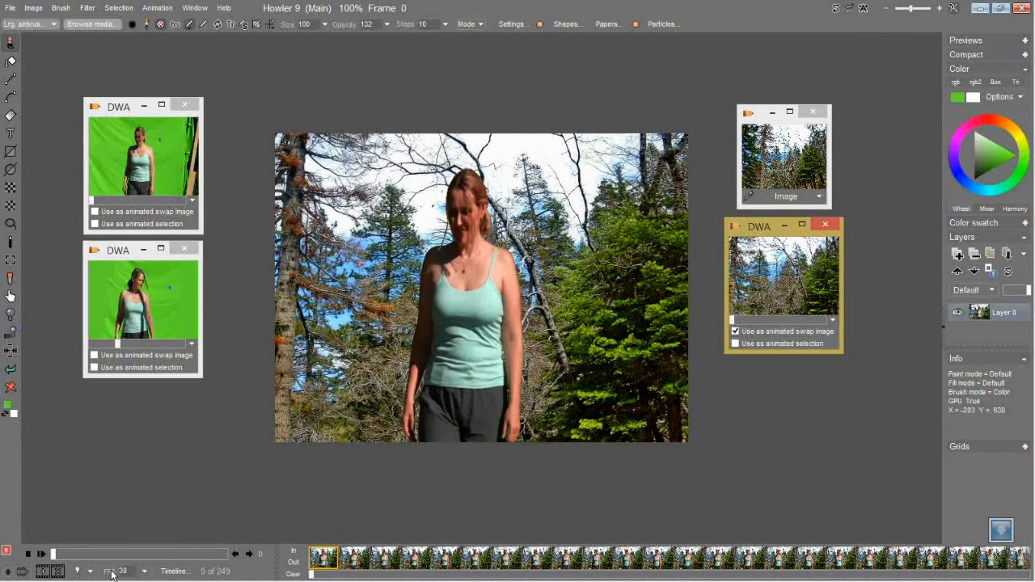
left_click(42, 556)
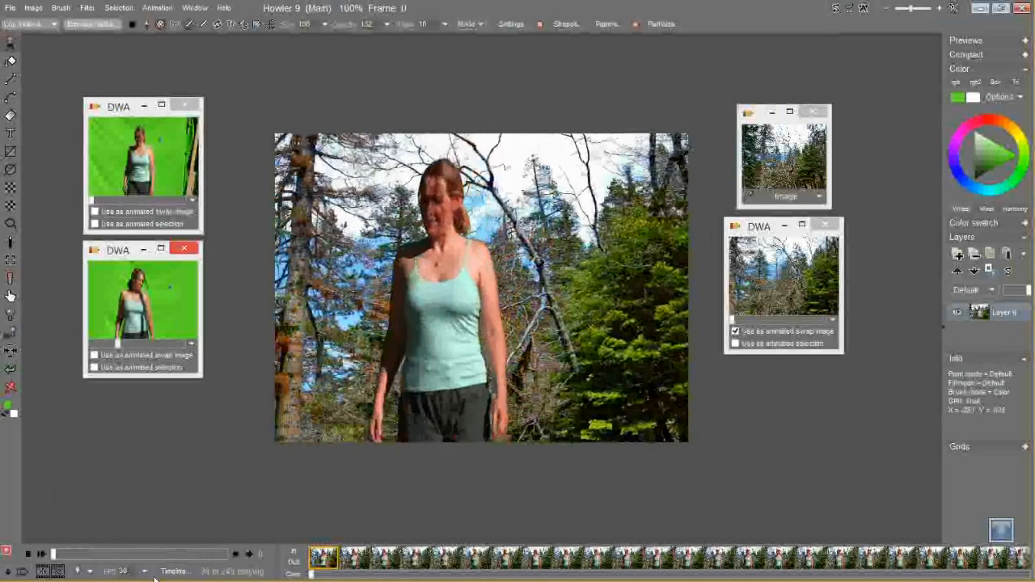
left_click(28, 554)
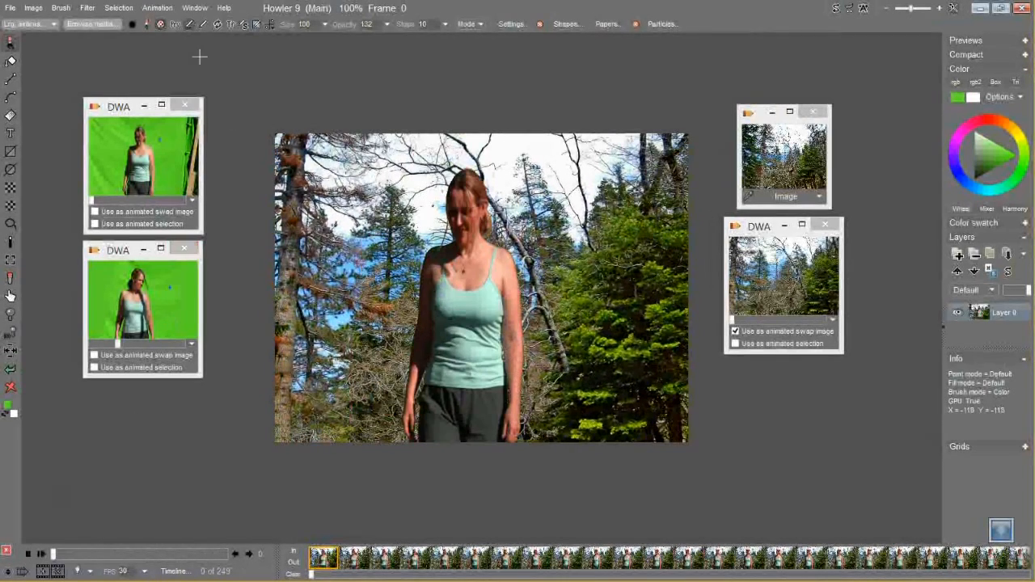
Start an AVI export of the animation and set its output file to OneMoreMatchmove in Dropbox's BetaList folder
left_click(165, 10)
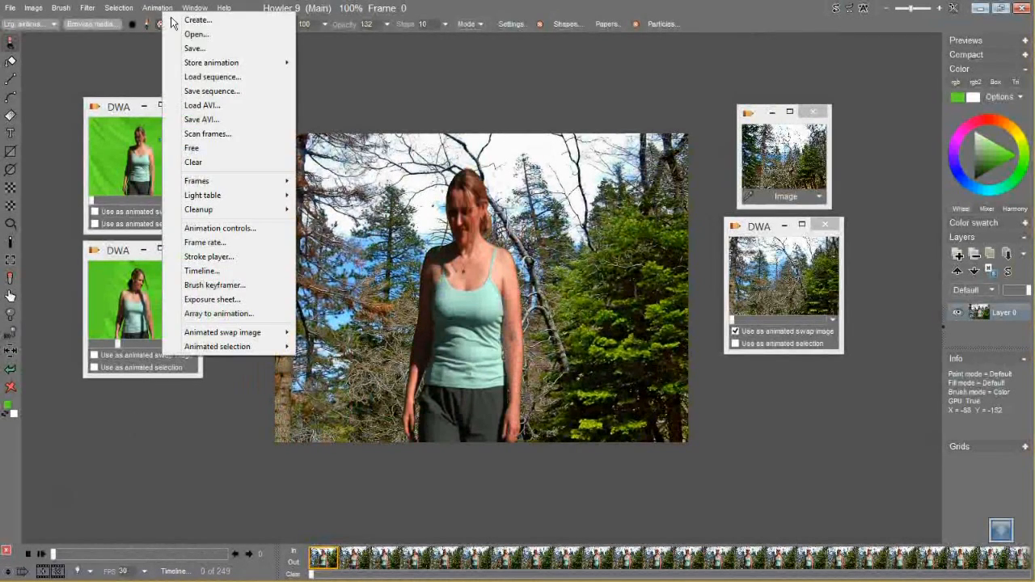
left_click(347, 330)
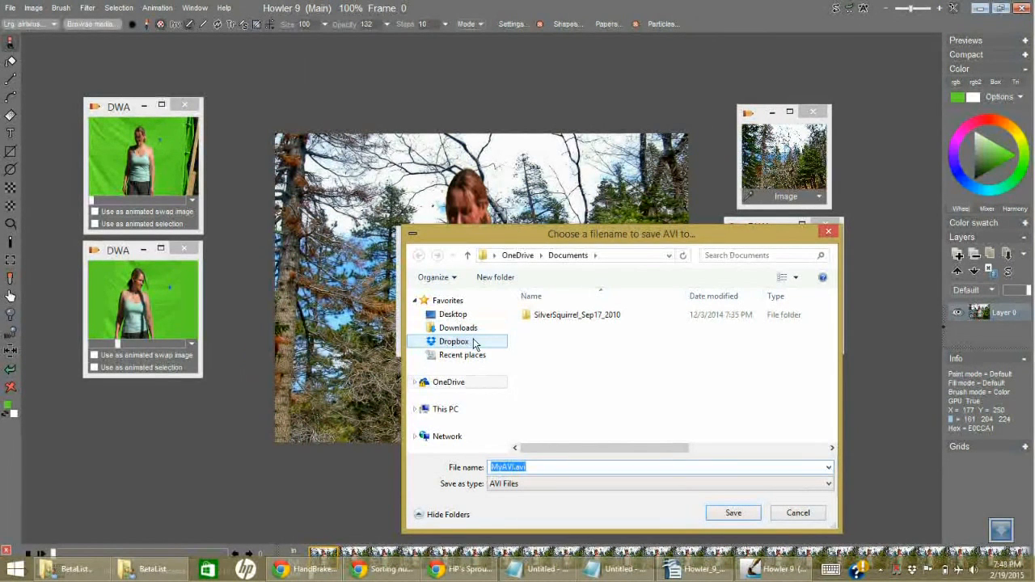
left_click(474, 344)
left_click(563, 330)
double_click(563, 331)
left_click(570, 467)
type("On")
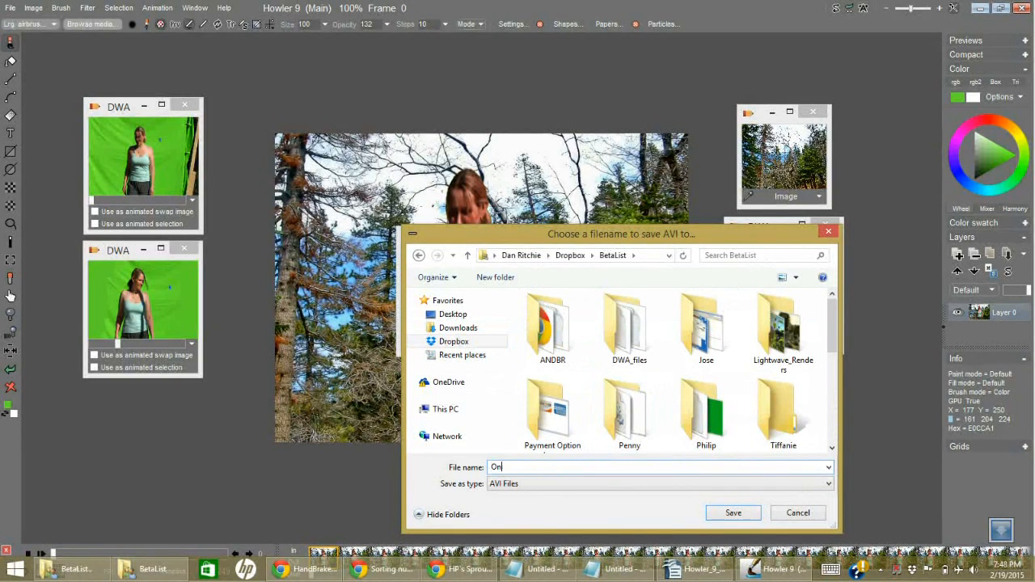
type("eMoreMatchmove")
key("Return")
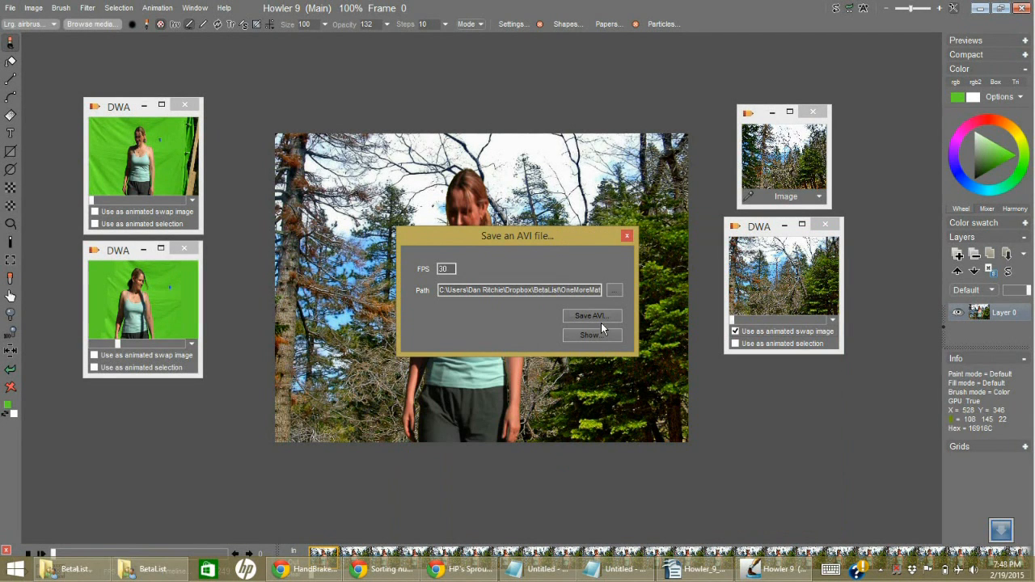
Save the AVI at 30 FPS using the Xvid MPEG-4 Codec compressor
left_click(601, 320)
left_click_drag(592, 329, 613, 358)
left_click(578, 387)
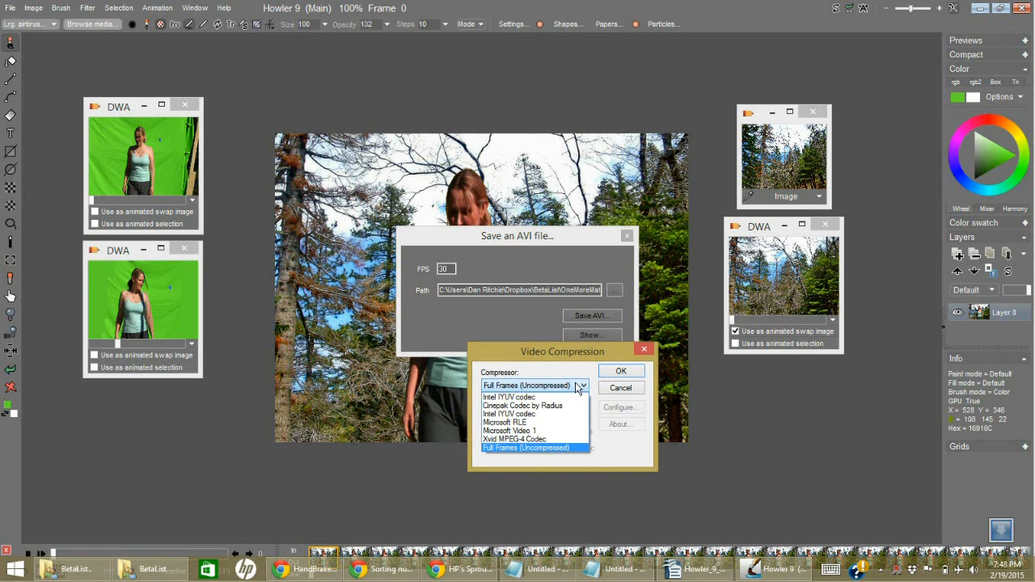
left_click(552, 439)
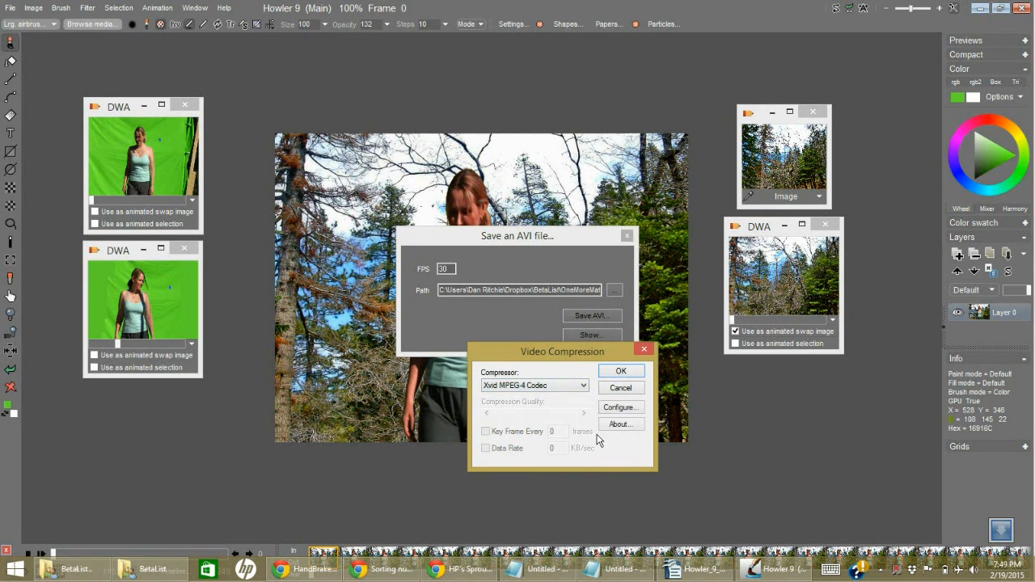
left_click(620, 371)
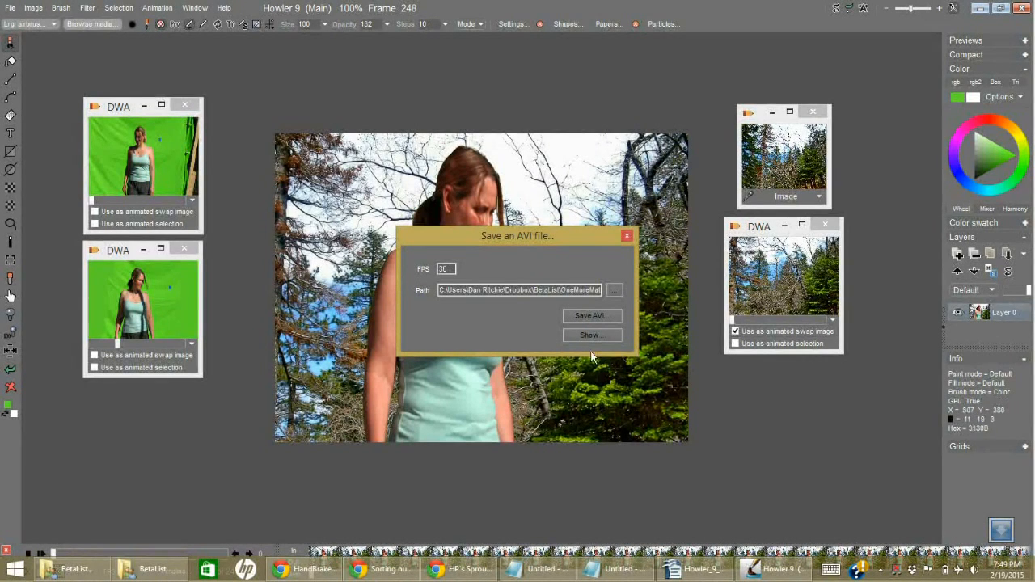
Play the exported OneMoreMatchmove video in the media player, pause it to examine the composite, and close the player
left_click_drag(534, 243, 701, 225)
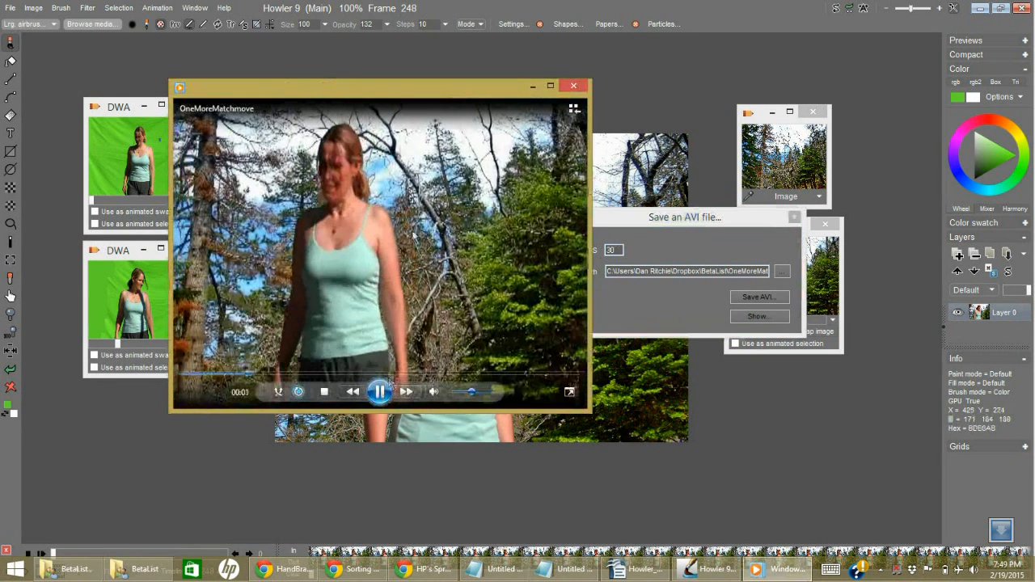
left_click_drag(419, 89, 370, 157)
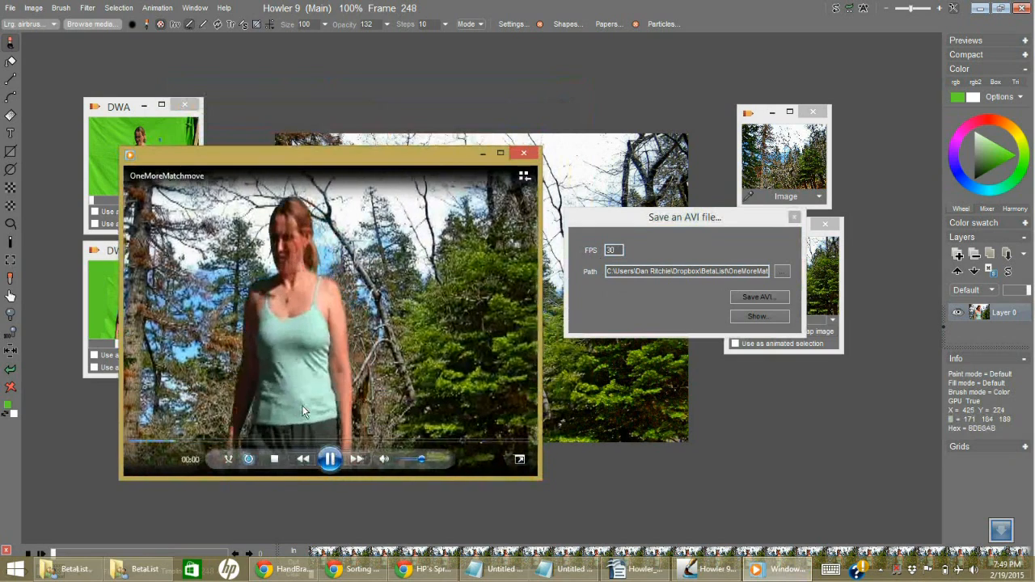
left_click(328, 459)
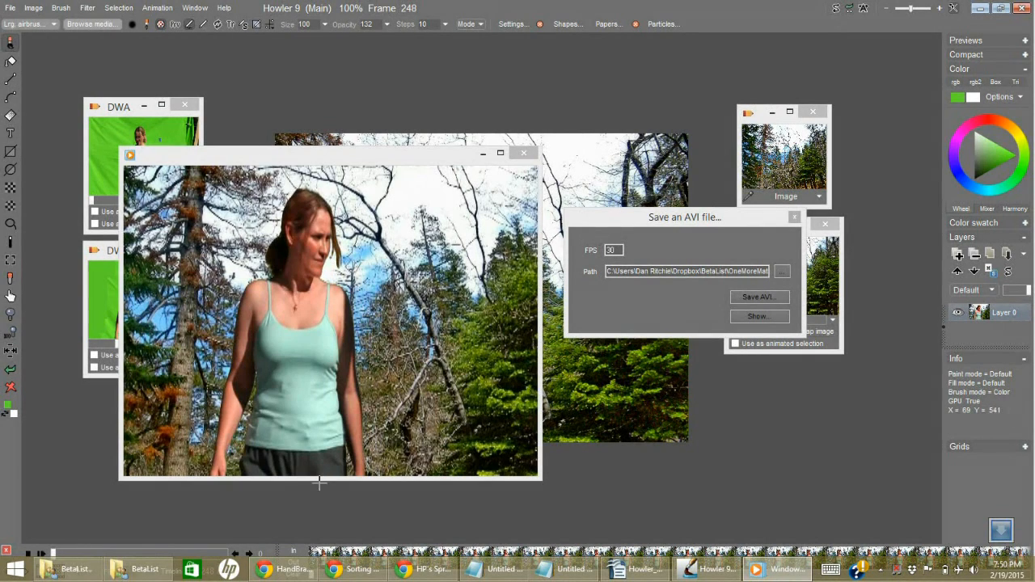
left_click_drag(319, 157, 588, 94)
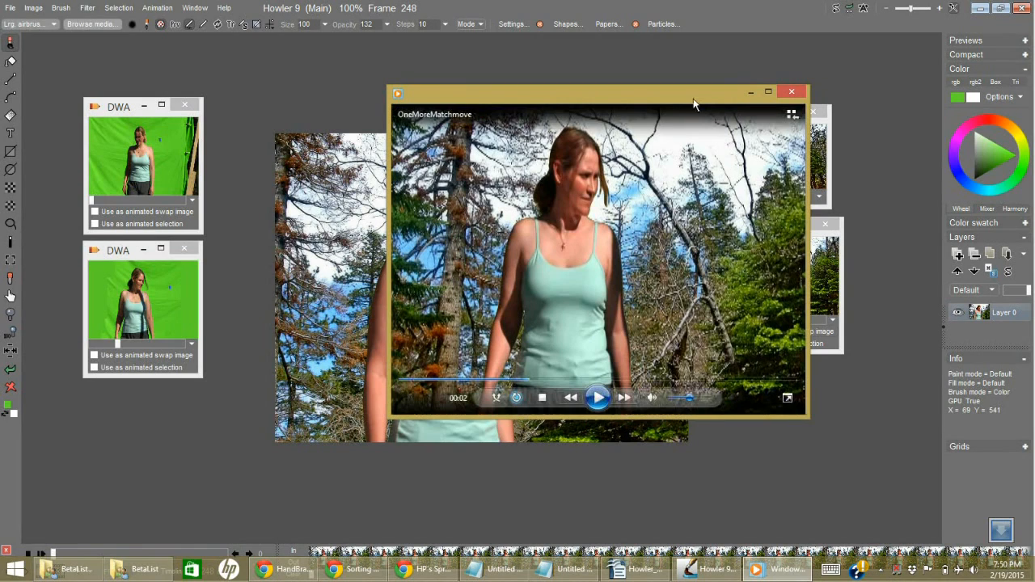
left_click_drag(675, 102, 424, 205)
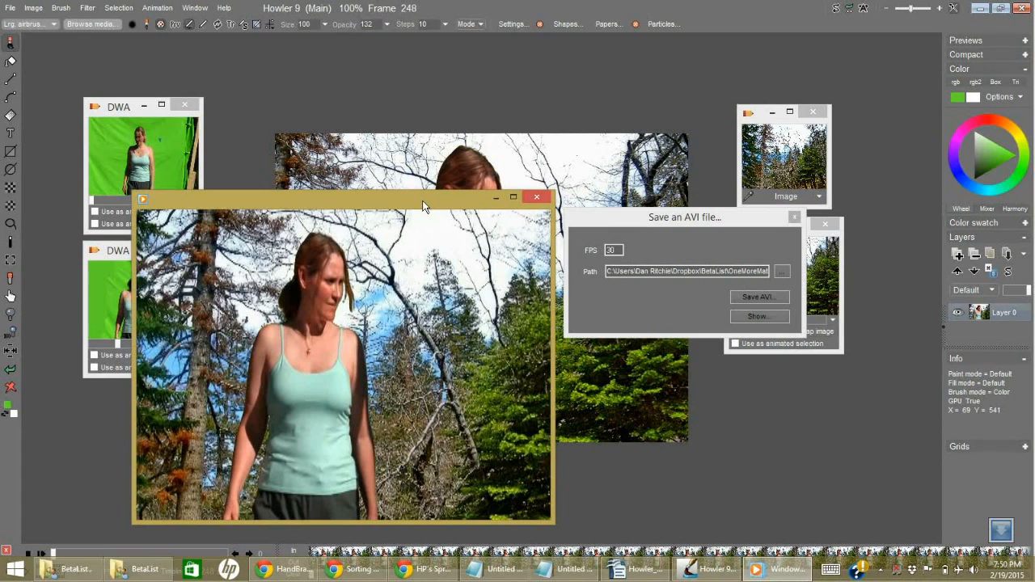
mouse_move(442, 203)
left_click(537, 197)
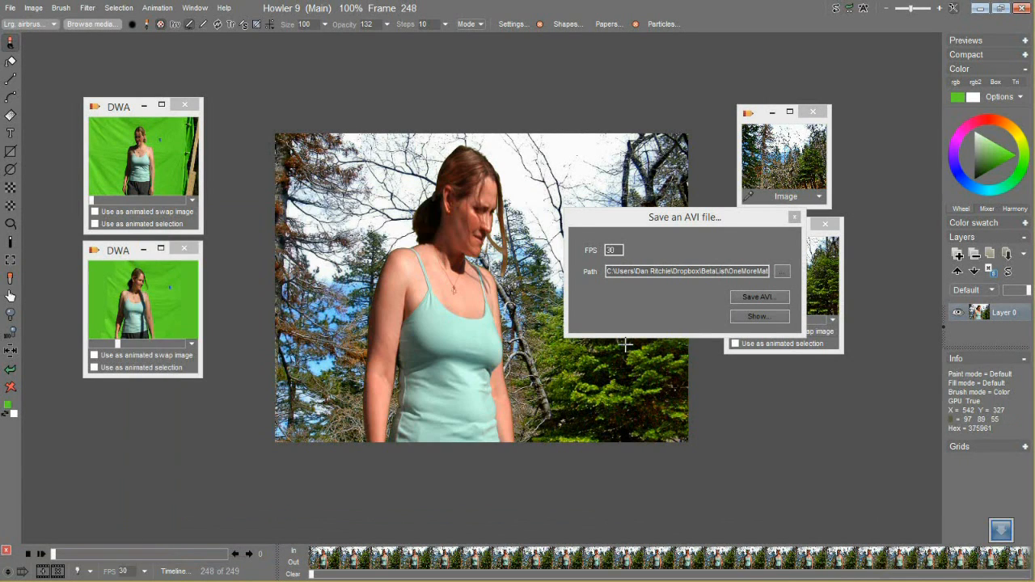